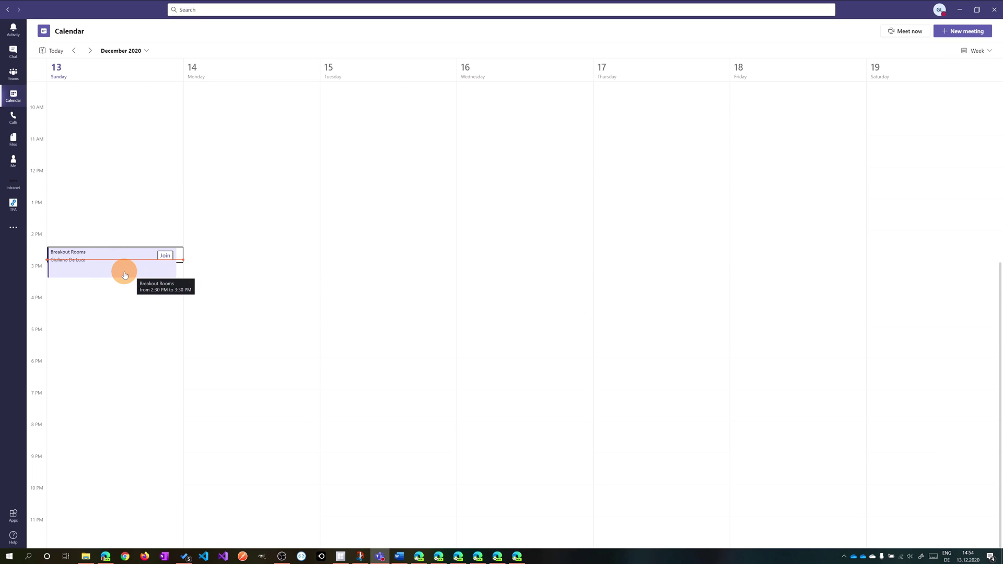
- Join the Breakout Rooms meeting on Sunday the 13th with the Don't use audio option and the camera turned on
{"action": "left_click", "coordinate": [161, 258]}
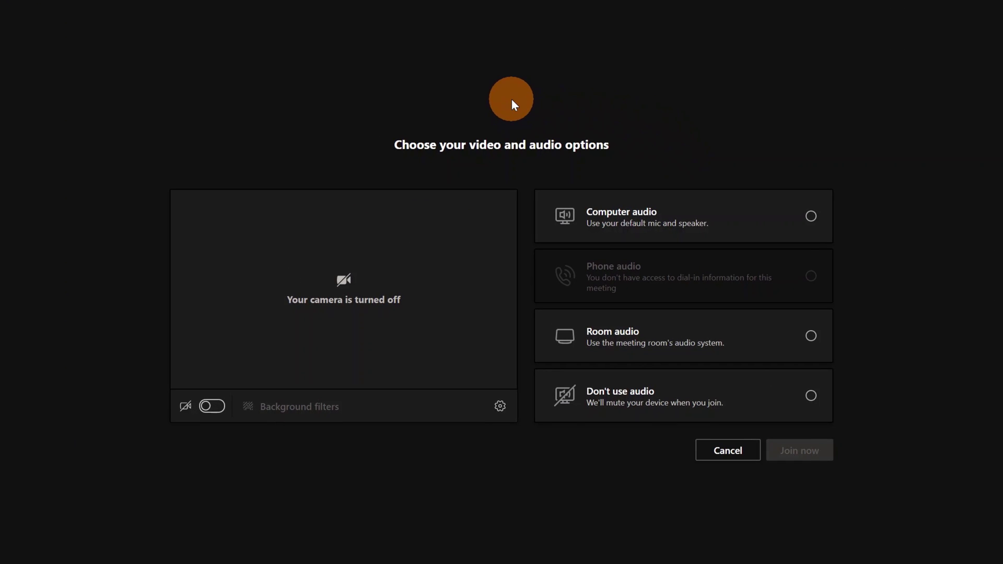
{"action": "left_click", "coordinate": [673, 232]}
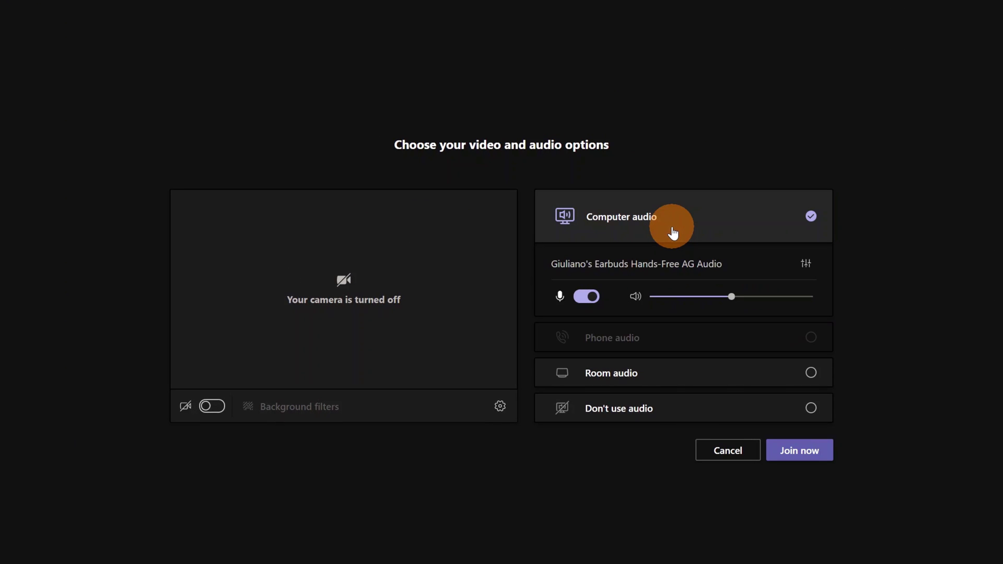
{"action": "left_click", "coordinate": [586, 296]}
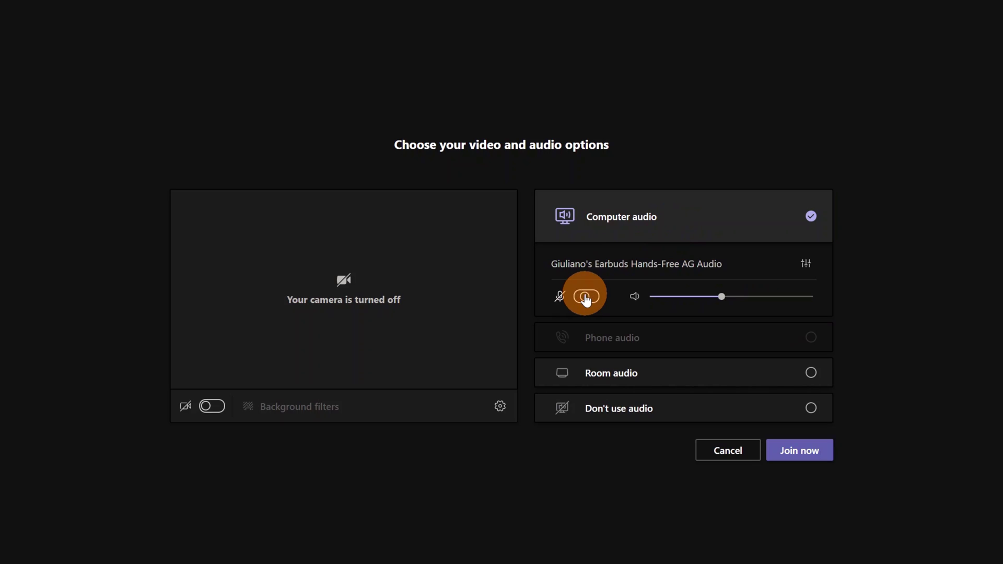
{"action": "left_click", "coordinate": [598, 381]}
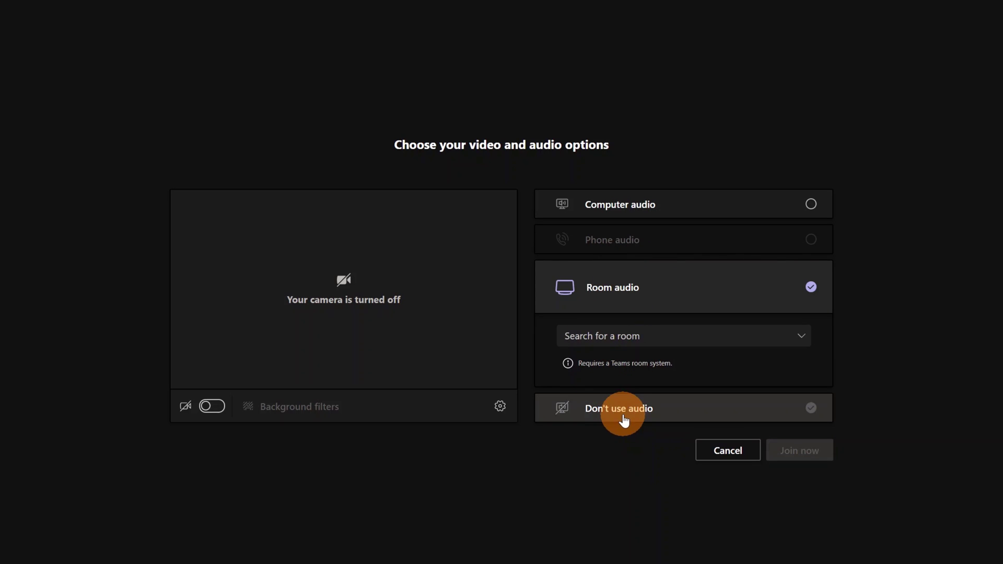
{"action": "left_click", "coordinate": [601, 412]}
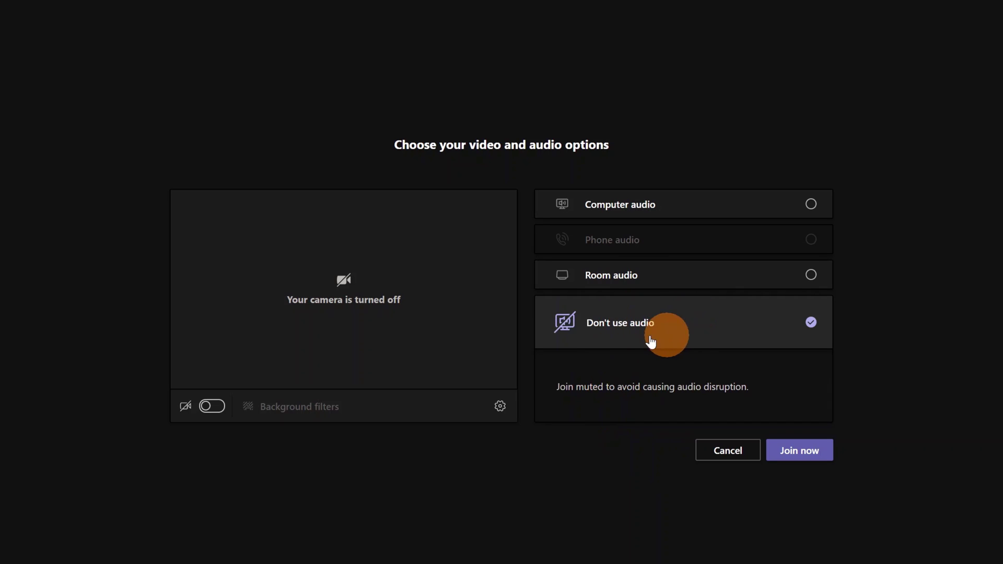
{"action": "left_click", "coordinate": [215, 407]}
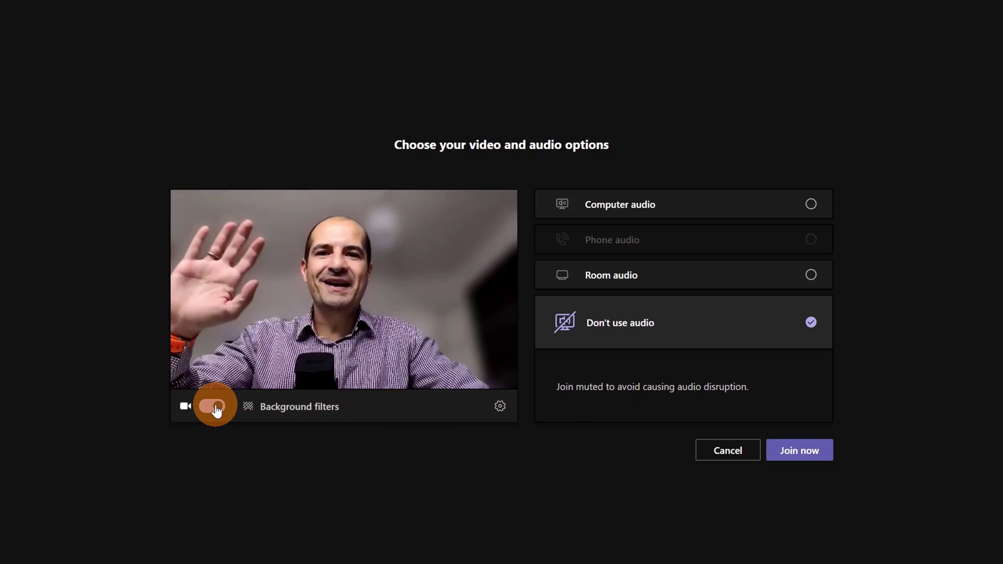
{"action": "left_click", "coordinate": [814, 459]}
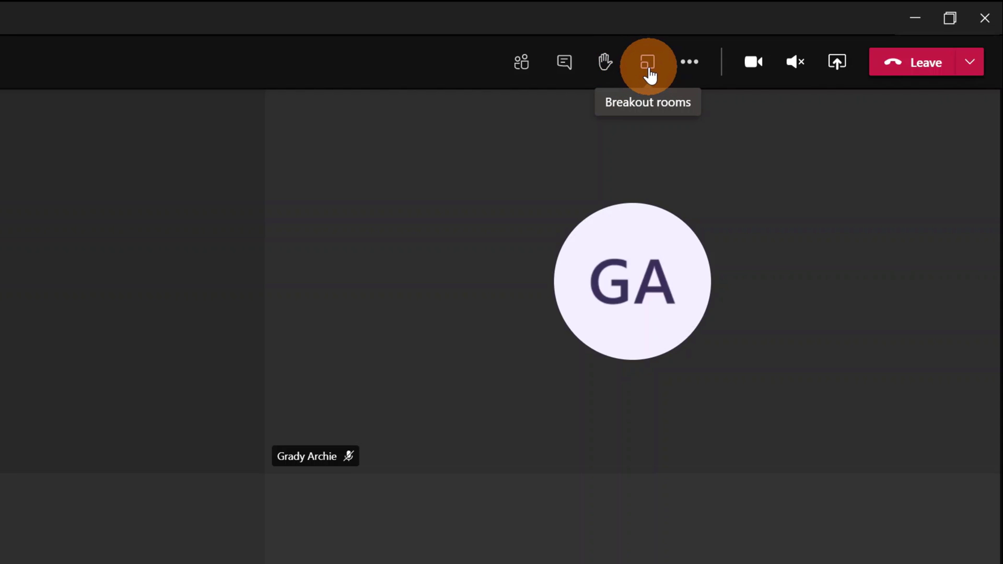
- Create 3 breakout rooms in the meeting with participants assigned manually
{"action": "left_click", "coordinate": [649, 72]}
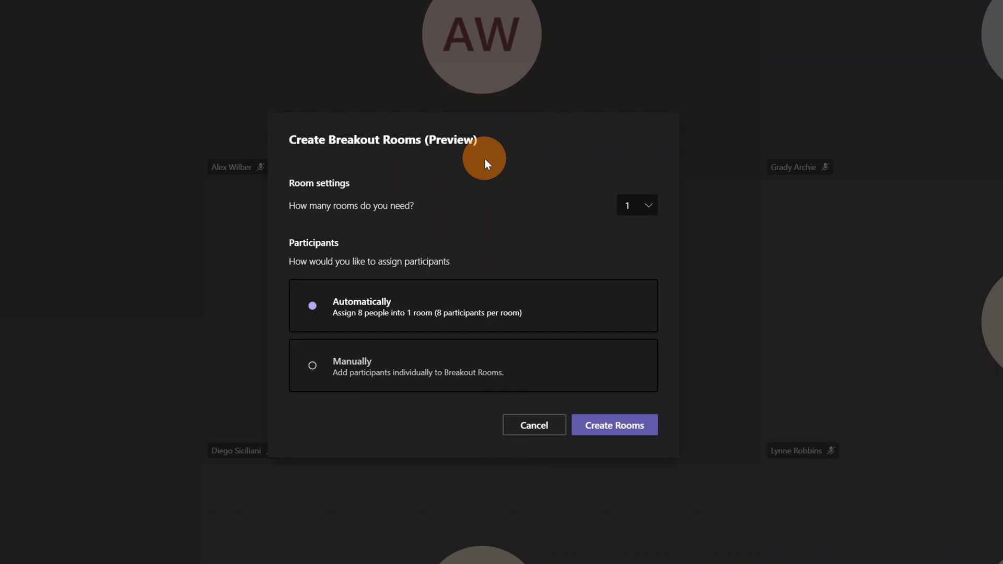
{"action": "left_click", "coordinate": [650, 205]}
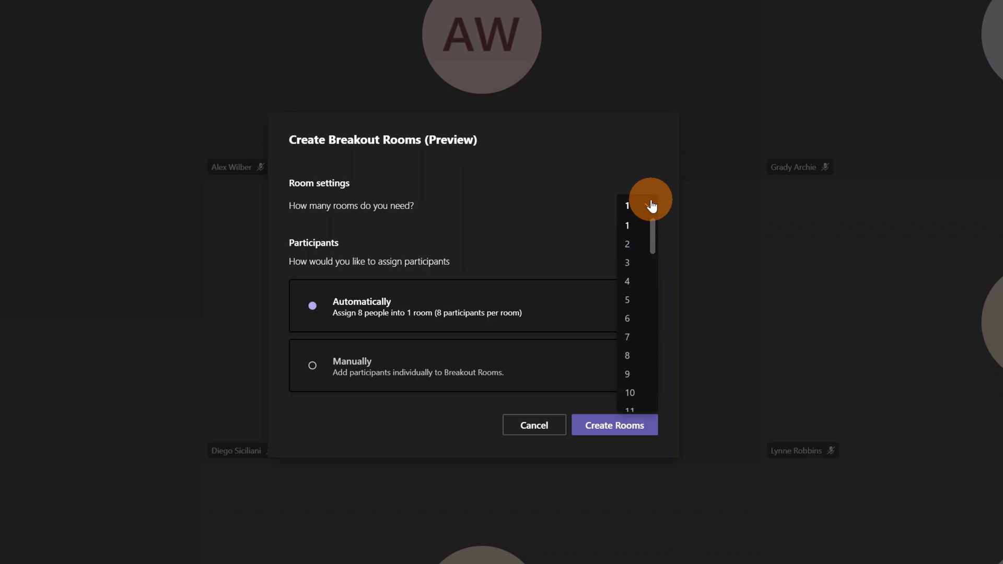
{"action": "mouse_move", "coordinate": [655, 229]}
{"action": "left_mouse_down"}
{"action": "mouse_move", "coordinate": [654, 385]}
{"action": "mouse_move", "coordinate": [654, 218]}
{"action": "left_mouse_up"}
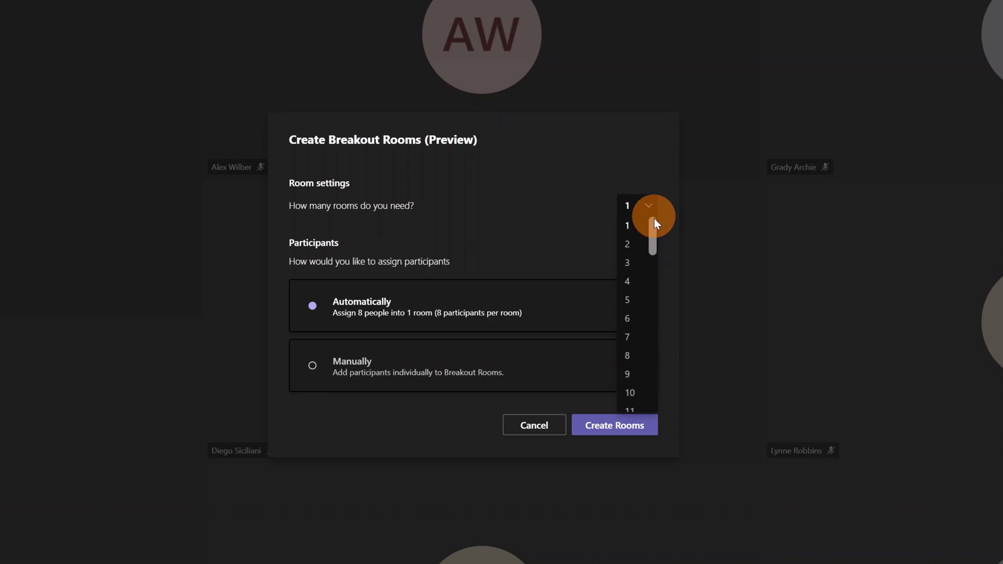
{"action": "left_click", "coordinate": [628, 263]}
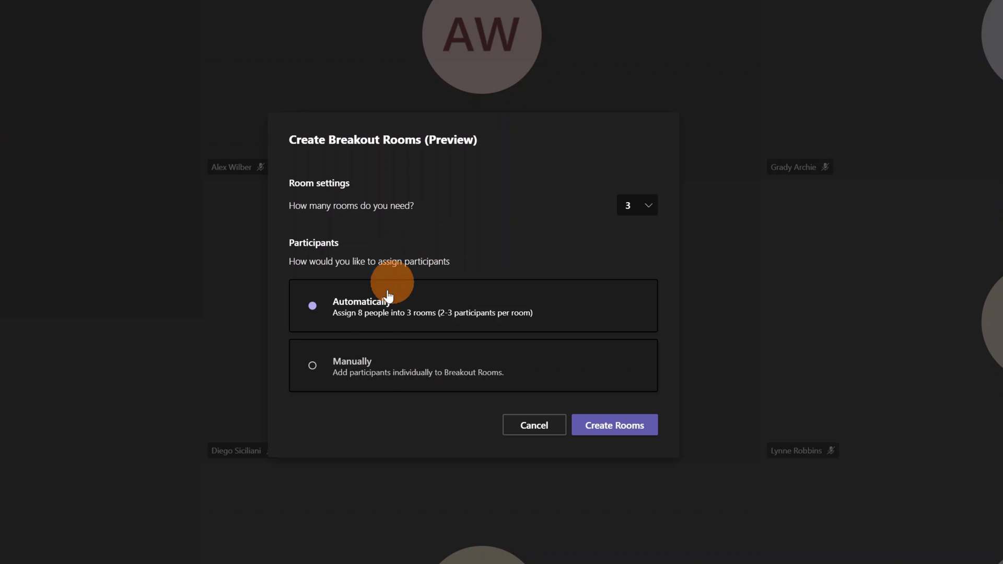
{"action": "left_click", "coordinate": [373, 380]}
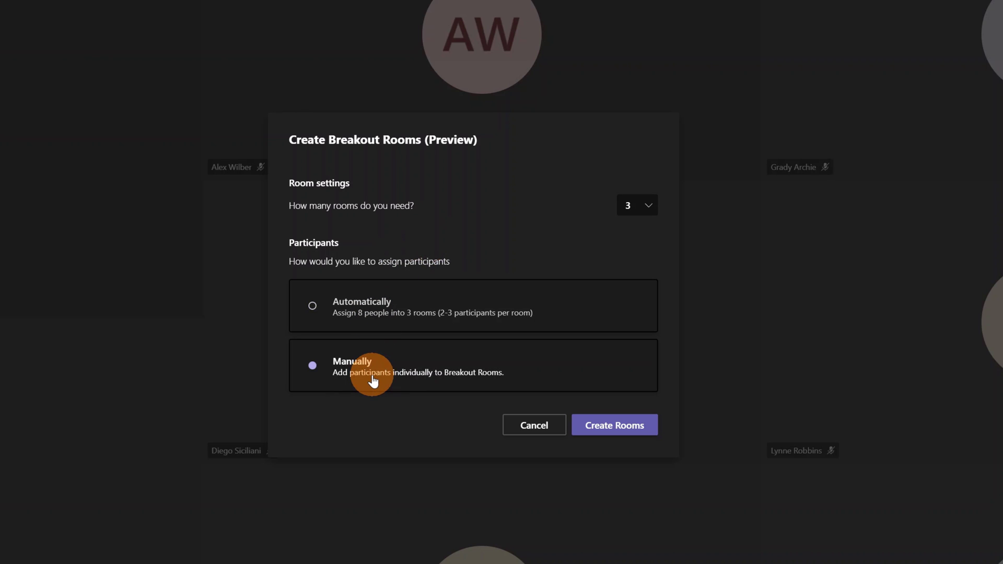
{"action": "left_click", "coordinate": [612, 426]}
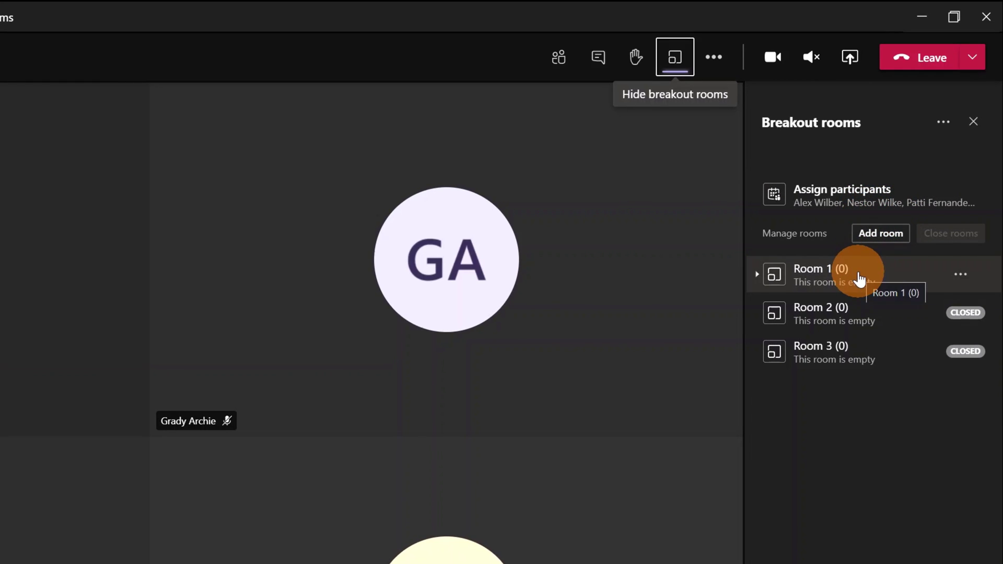
- Rename breakout Room 1 as Room New York
{"action": "left_click", "coordinate": [962, 275]}
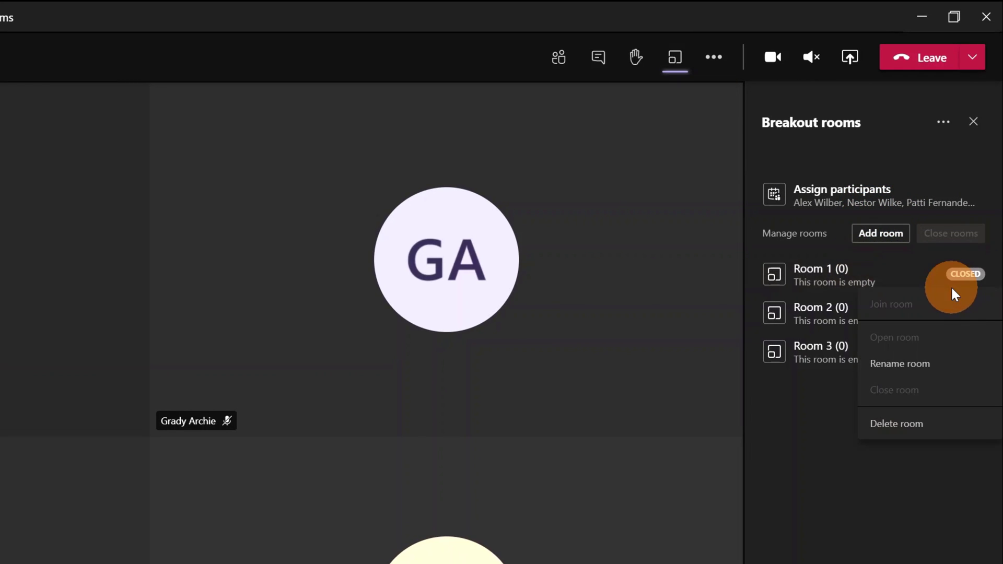
{"action": "left_click", "coordinate": [914, 364]}
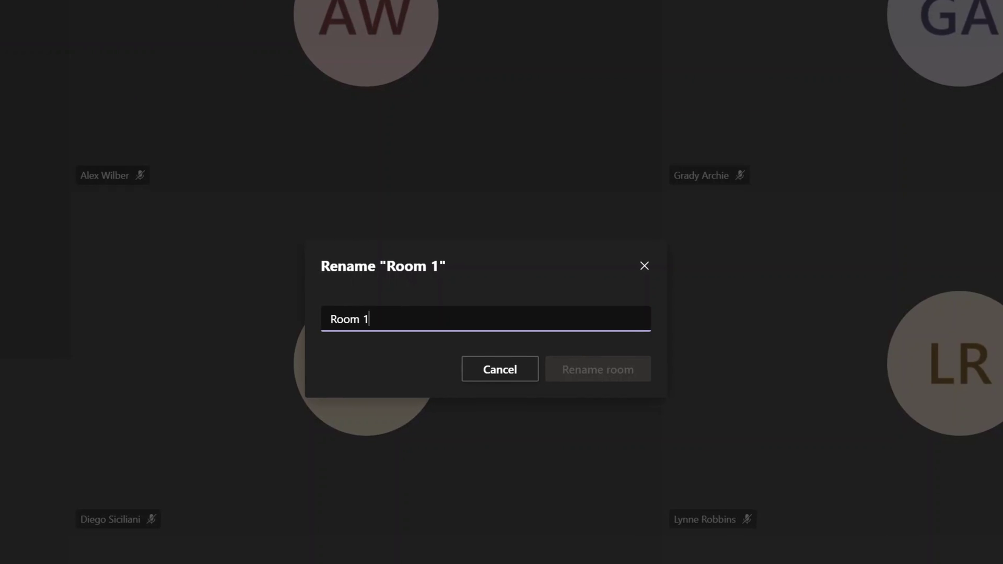
{"action": "key", "text": "BackSpace"}
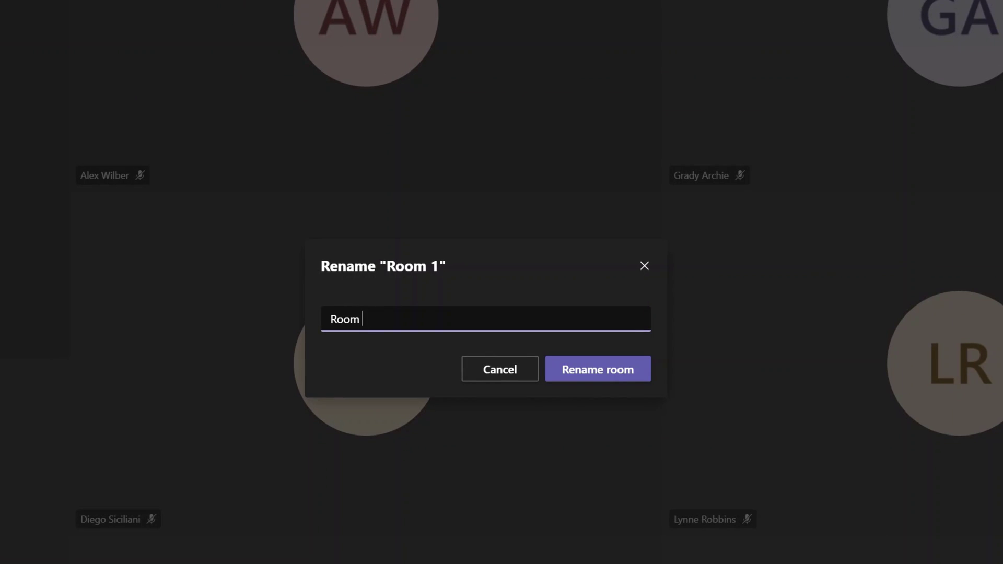
{"action": "type", "text": "New York"}
{"action": "left_click", "coordinate": [601, 375]}
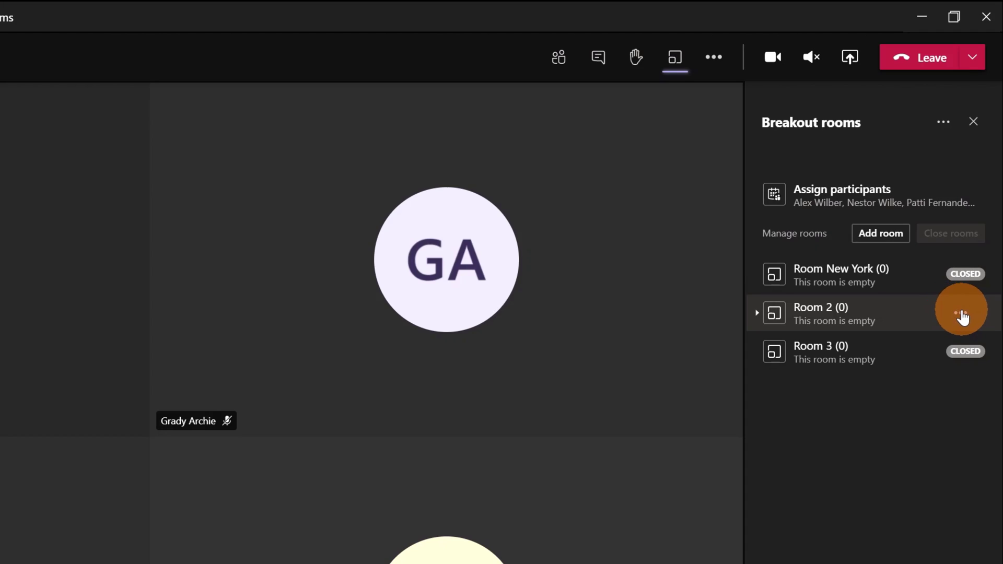
- Rename breakout Room 2 as Room Rome
{"action": "left_click", "coordinate": [959, 314]}
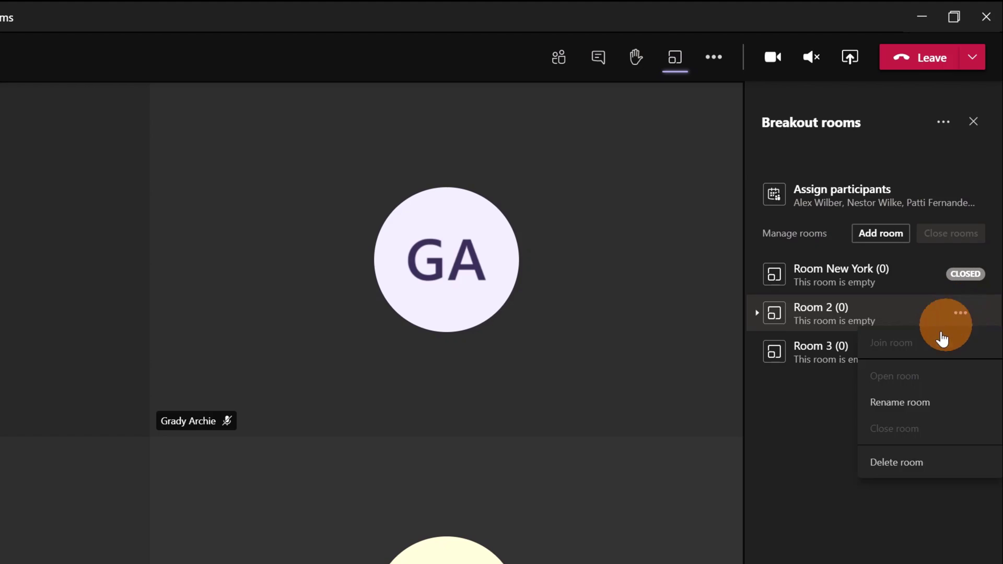
{"action": "left_click", "coordinate": [924, 401]}
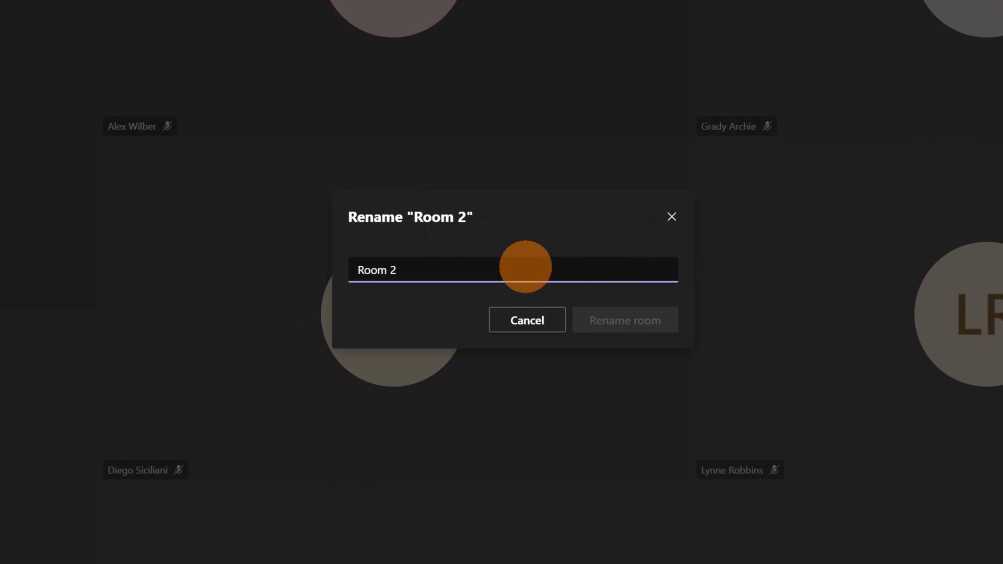
{"action": "key", "text": "BackSpace"}
{"action": "type", "text": "Rome"}
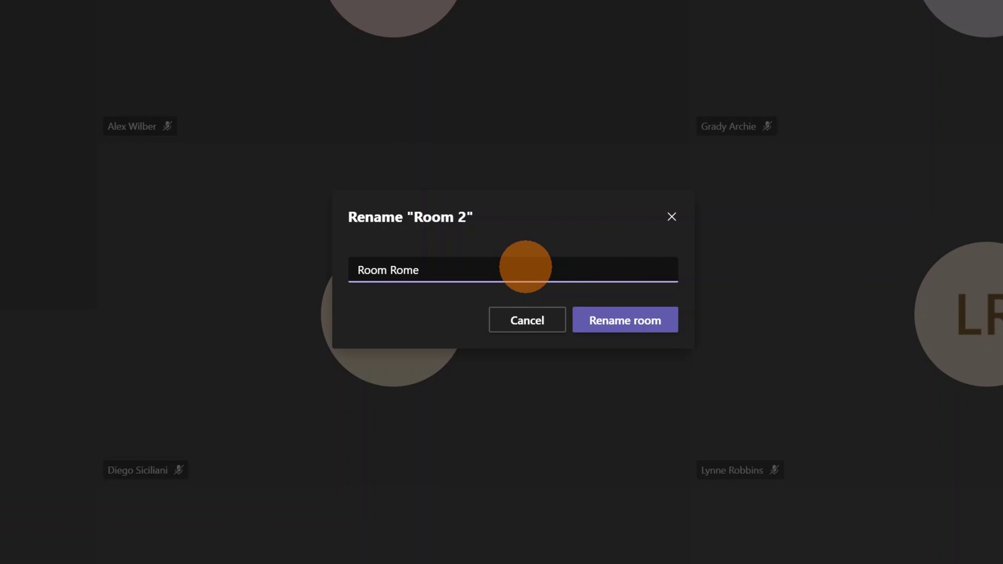
{"action": "left_click", "coordinate": [596, 327]}
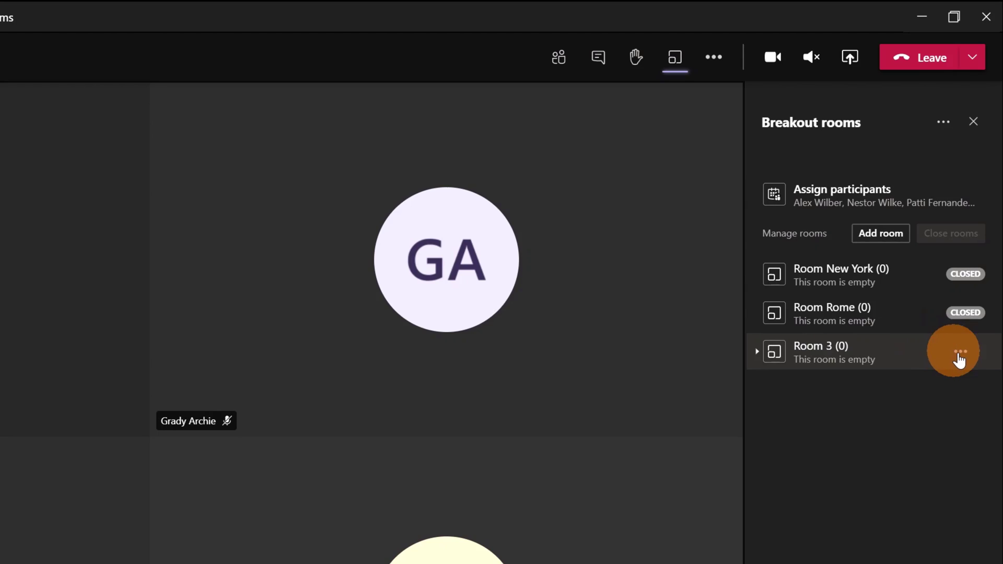
- Rename breakout Room 3 as Room Paris
{"action": "left_click", "coordinate": [959, 351]}
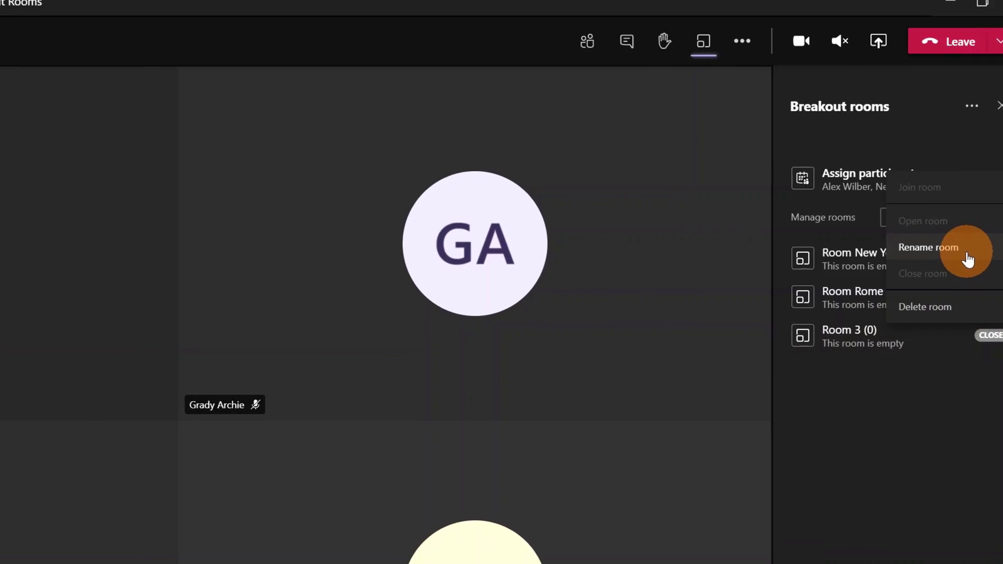
{"action": "left_click", "coordinate": [966, 255]}
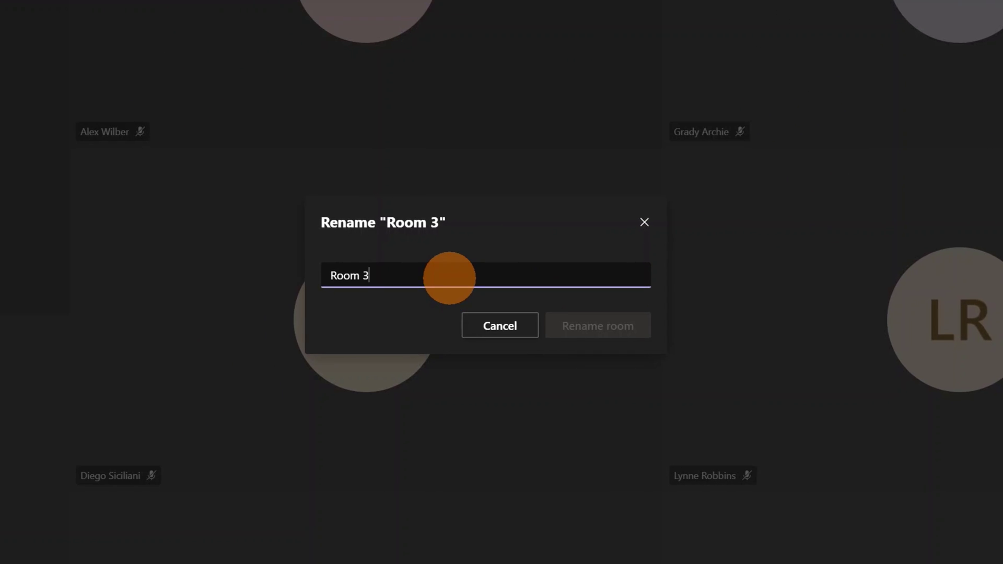
{"action": "key", "text": "BackSpace"}
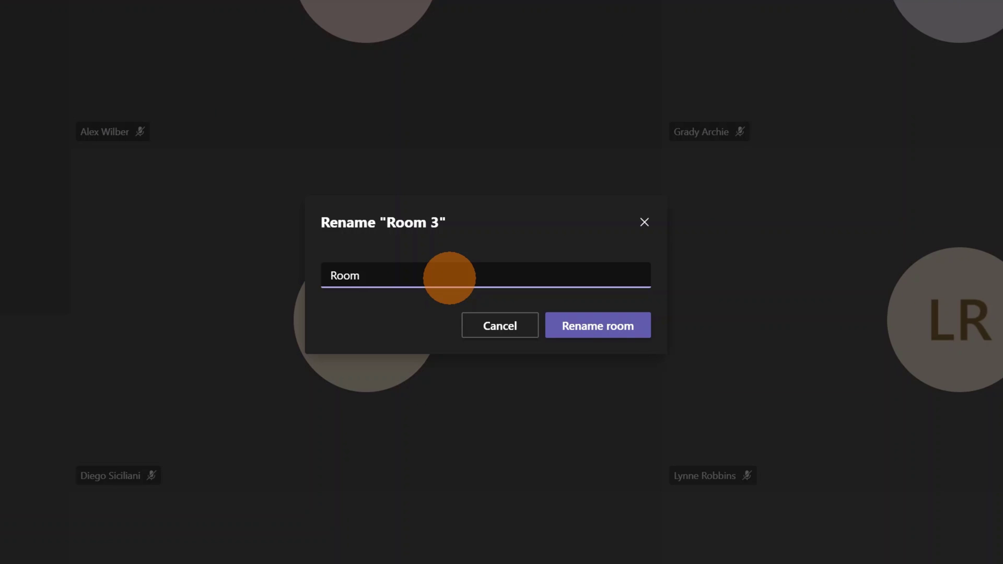
{"action": "type", "text": "Paris"}
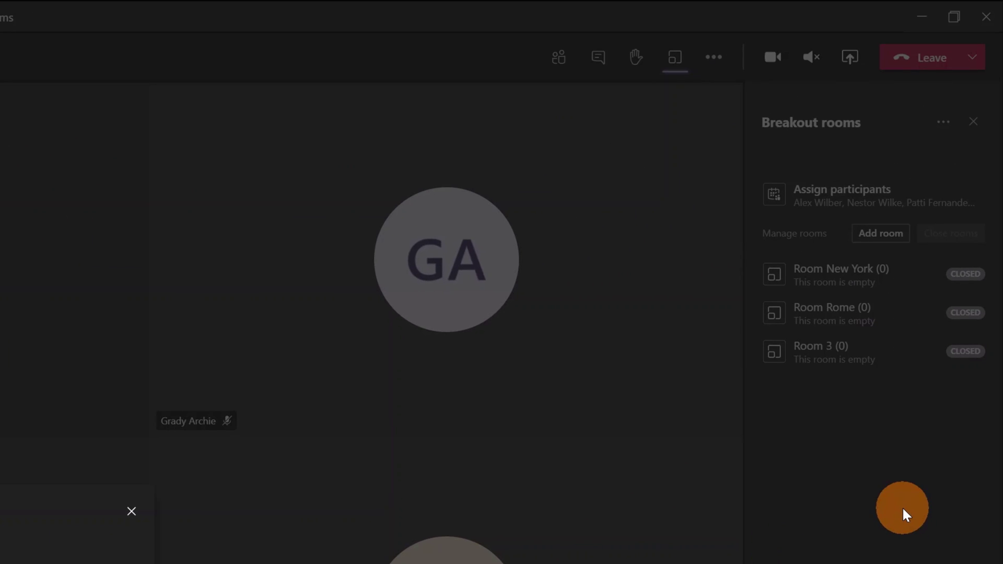
{"action": "key", "text": "Return"}
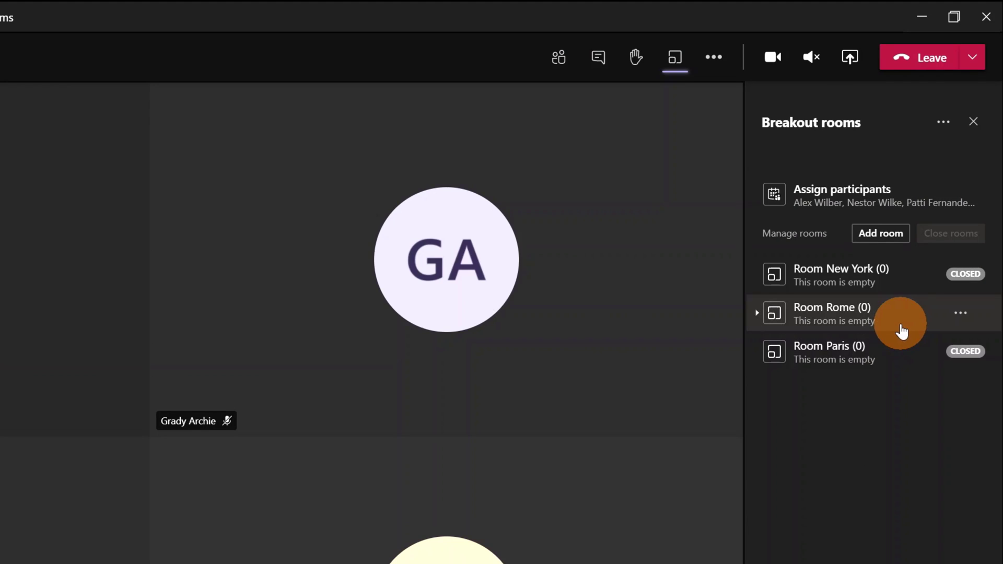
- Assign the first three participants in the unassigned list to Room New York
{"action": "left_click", "coordinate": [757, 197]}
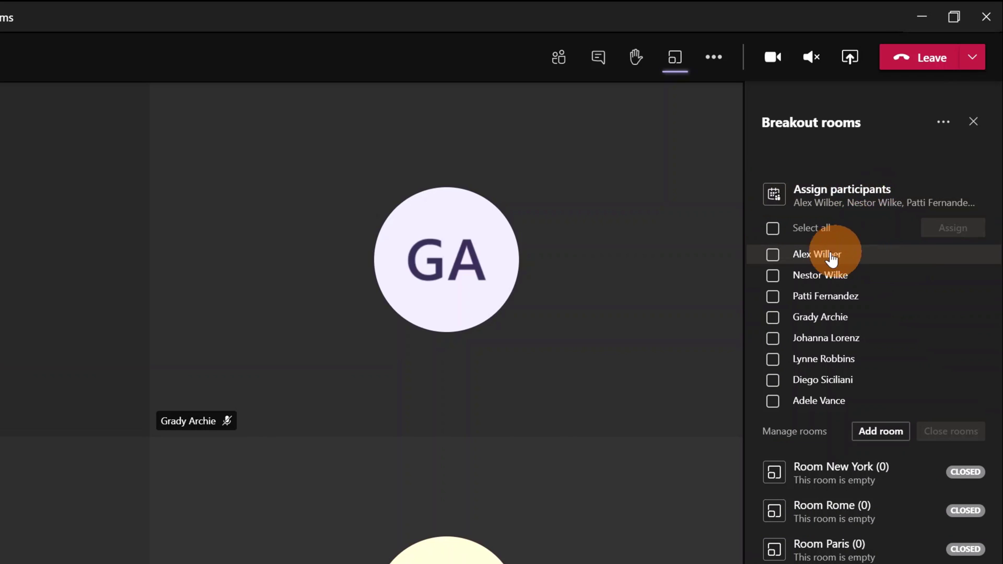
{"action": "left_click", "coordinate": [773, 230]}
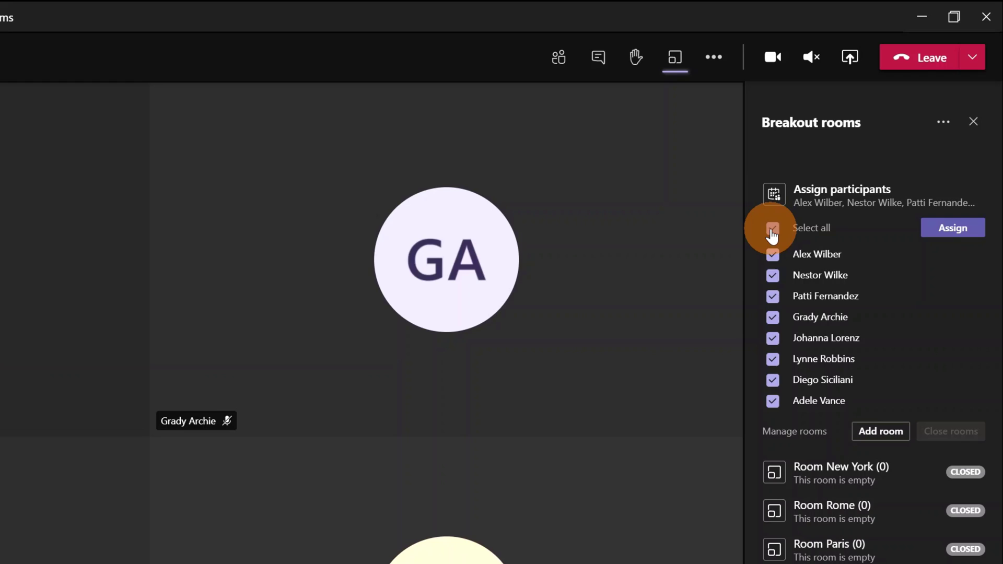
{"action": "left_click", "coordinate": [773, 233]}
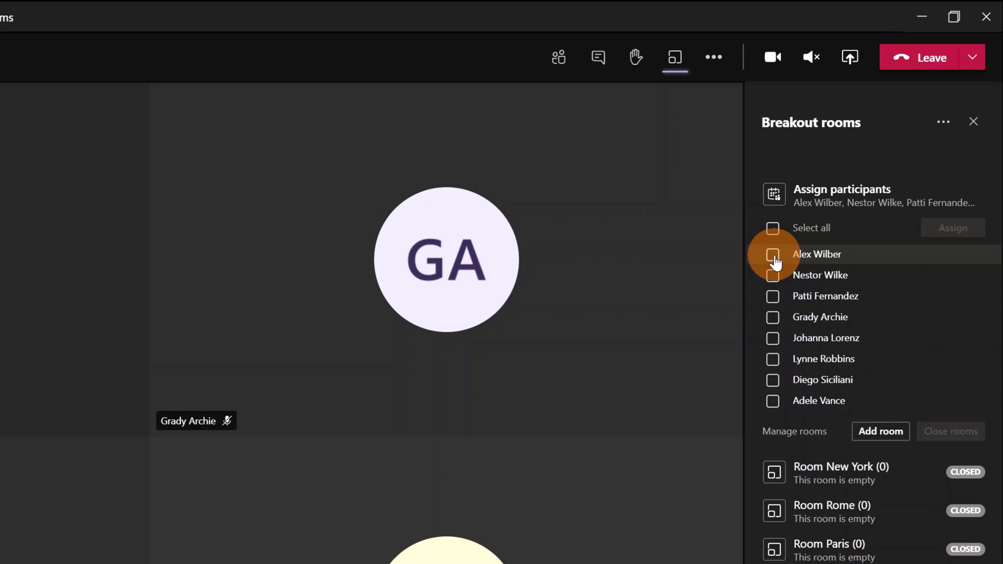
{"action": "left_click", "coordinate": [773, 258]}
{"action": "left_click", "coordinate": [772, 276]}
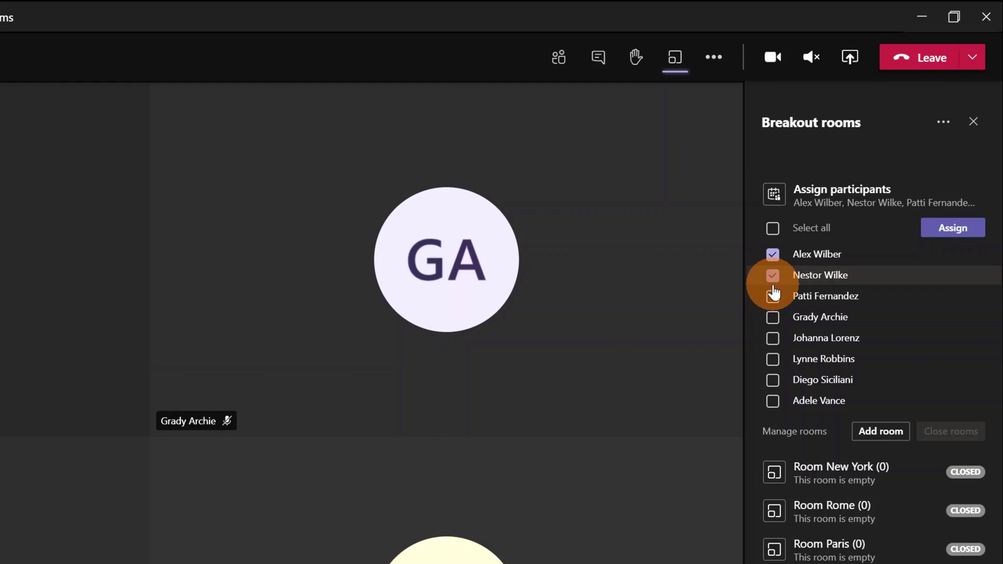
{"action": "left_click", "coordinate": [774, 298]}
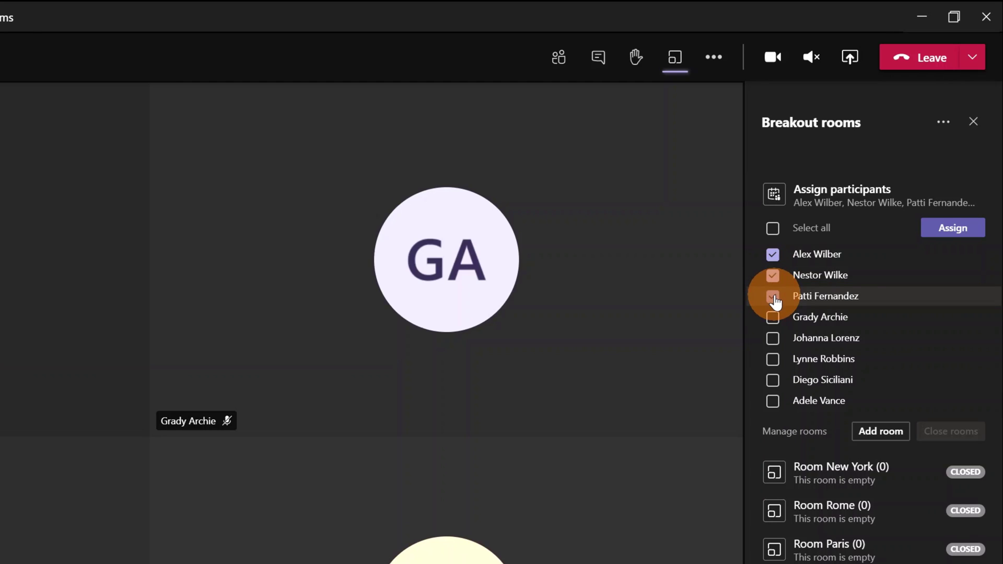
{"action": "left_click", "coordinate": [944, 236]}
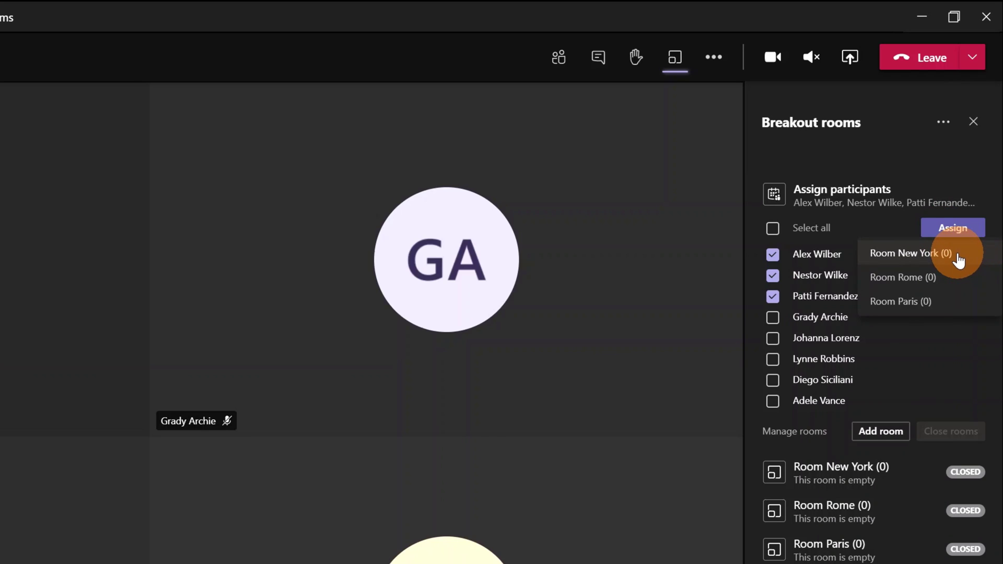
{"action": "left_click", "coordinate": [959, 259]}
- Assign the first three participants remaining in the unassigned list to Room Rome
{"action": "left_click", "coordinate": [771, 254]}
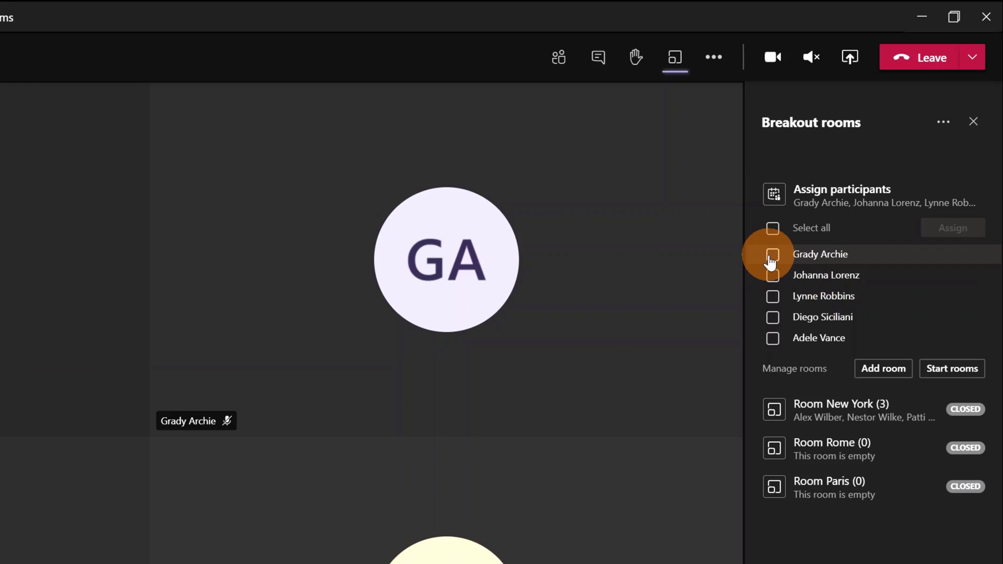
{"action": "left_click", "coordinate": [772, 276]}
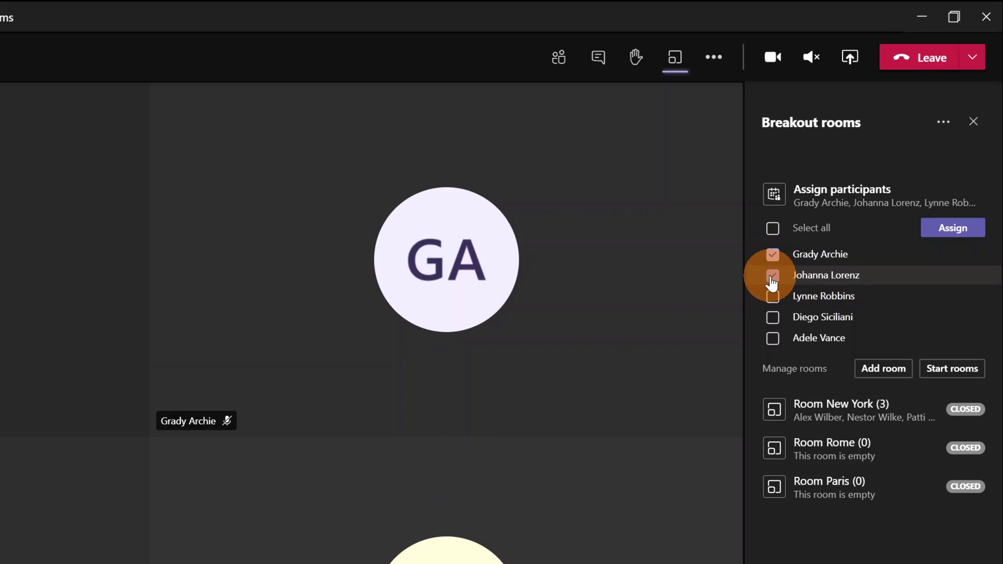
{"action": "left_click", "coordinate": [774, 297]}
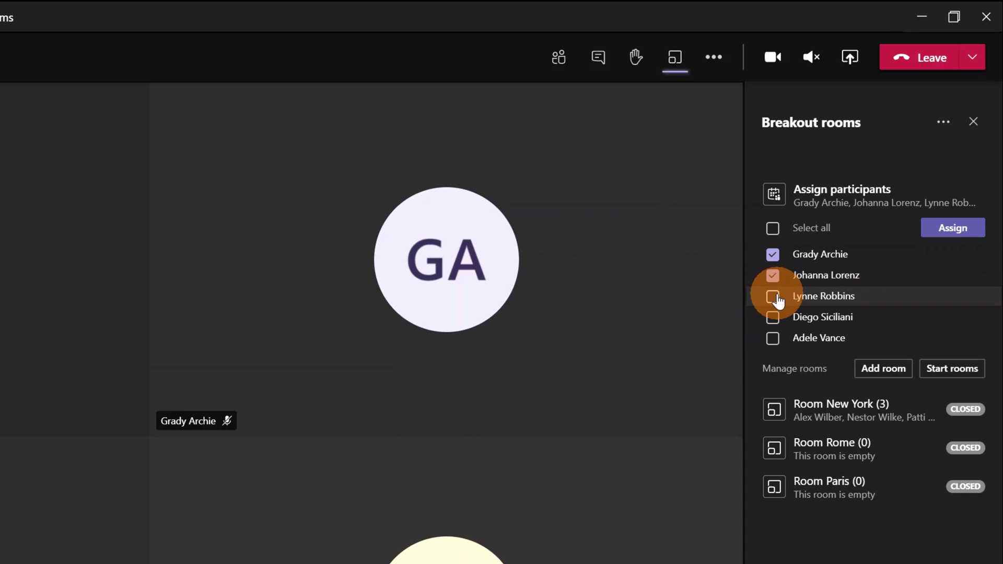
{"action": "left_click", "coordinate": [936, 232]}
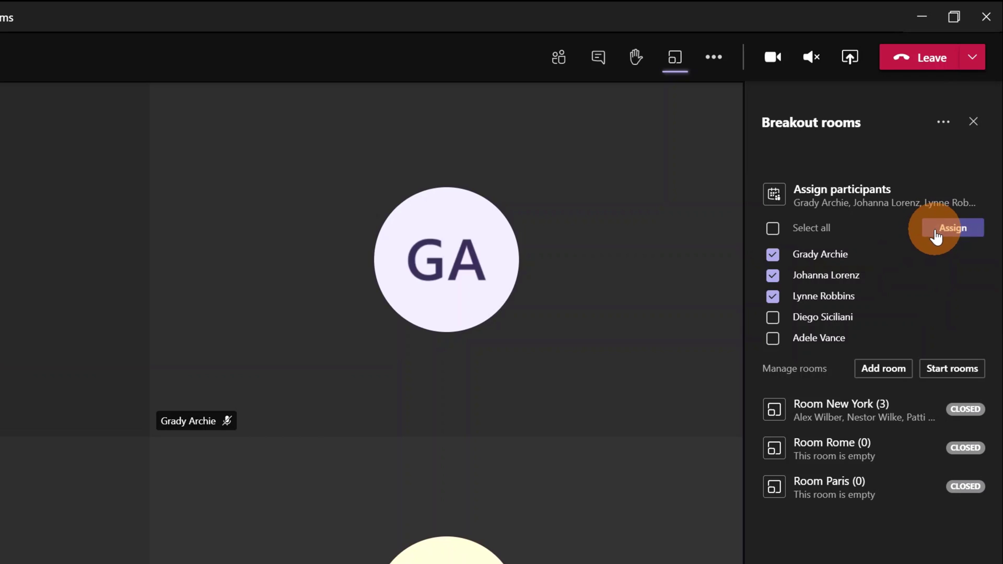
{"action": "left_click", "coordinate": [934, 285]}
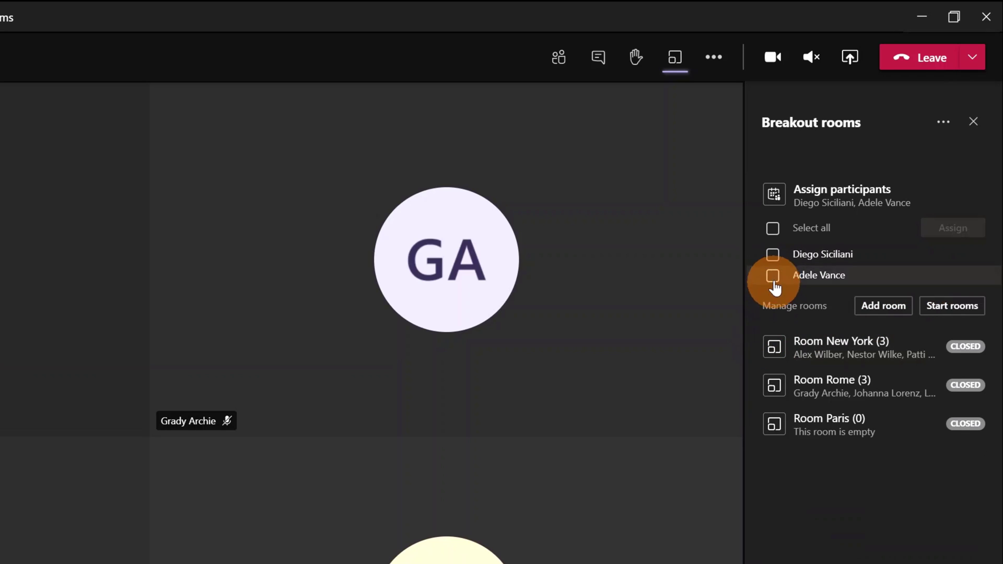
- Assign the last two unassigned participants to Room Paris
{"action": "left_click", "coordinate": [774, 256]}
{"action": "left_click", "coordinate": [773, 276]}
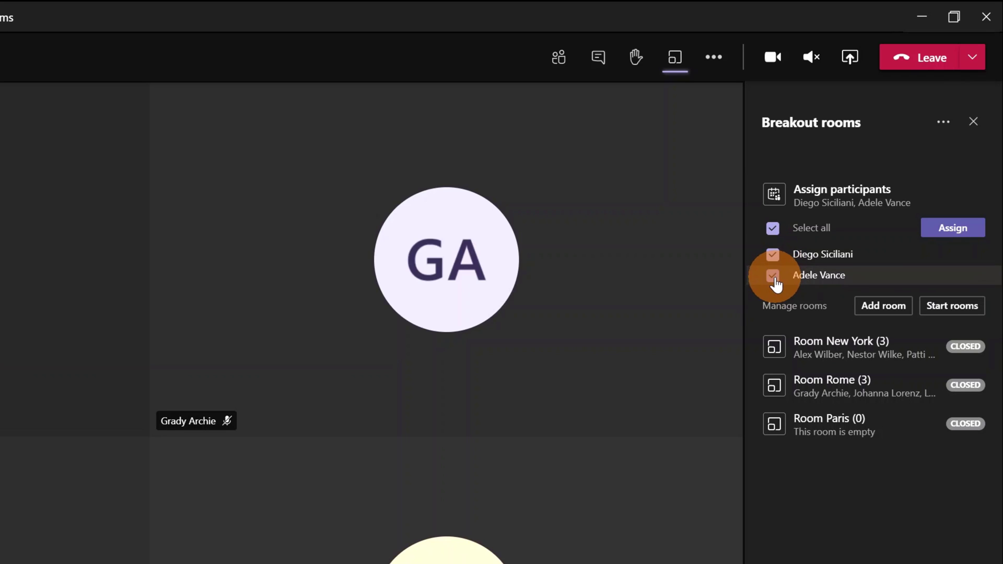
{"action": "left_click", "coordinate": [950, 243]}
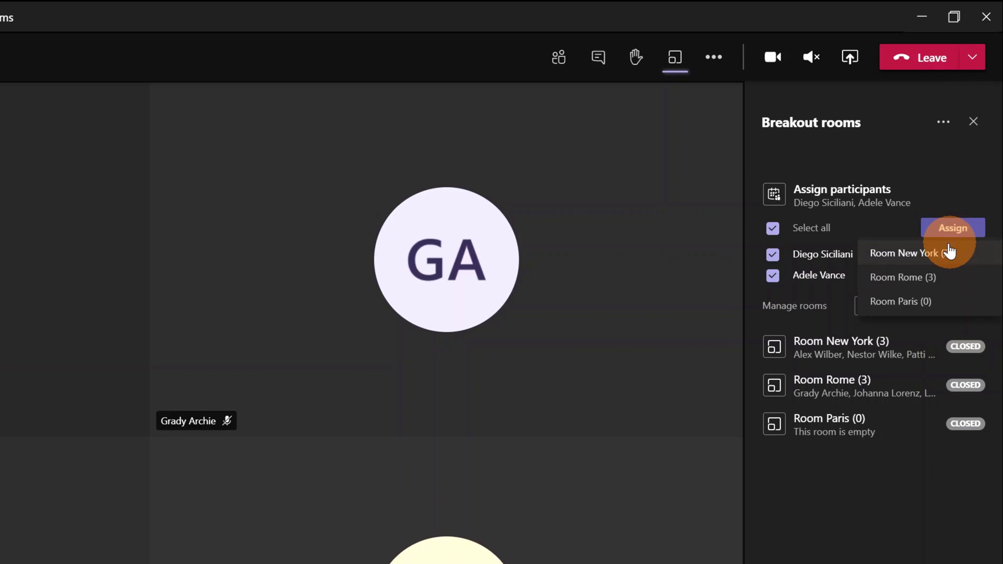
{"action": "left_click", "coordinate": [939, 303]}
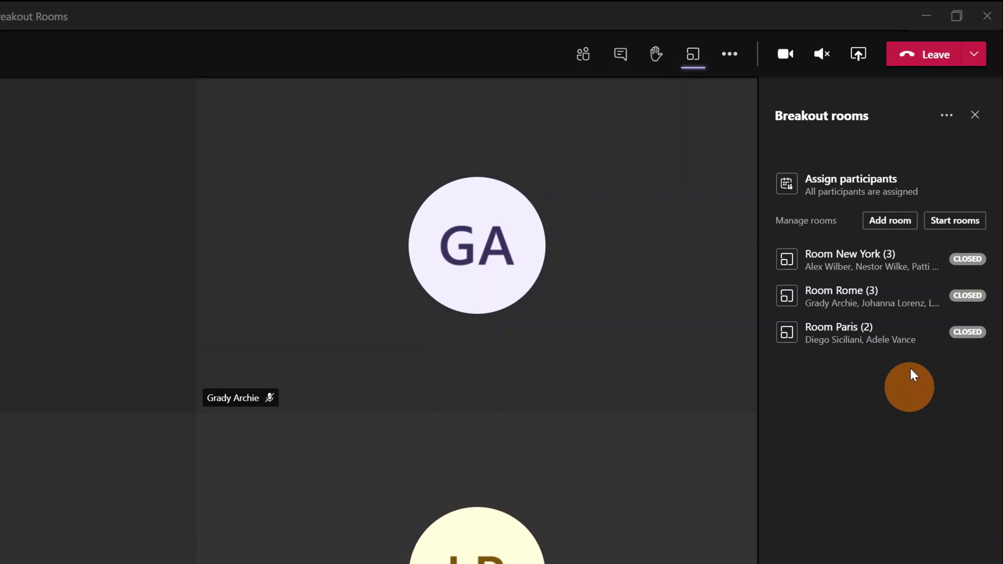
- Review the breakout rooms settings for automatically moving people and letting them return to the main meeting, and go back to the room list
{"action": "left_click", "coordinate": [942, 126]}
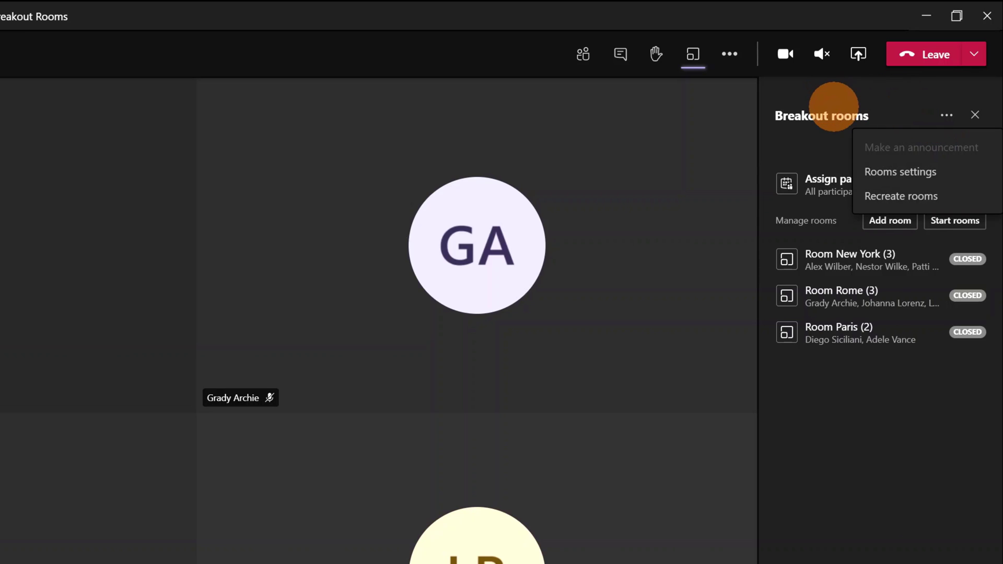
{"action": "left_click", "coordinate": [923, 178]}
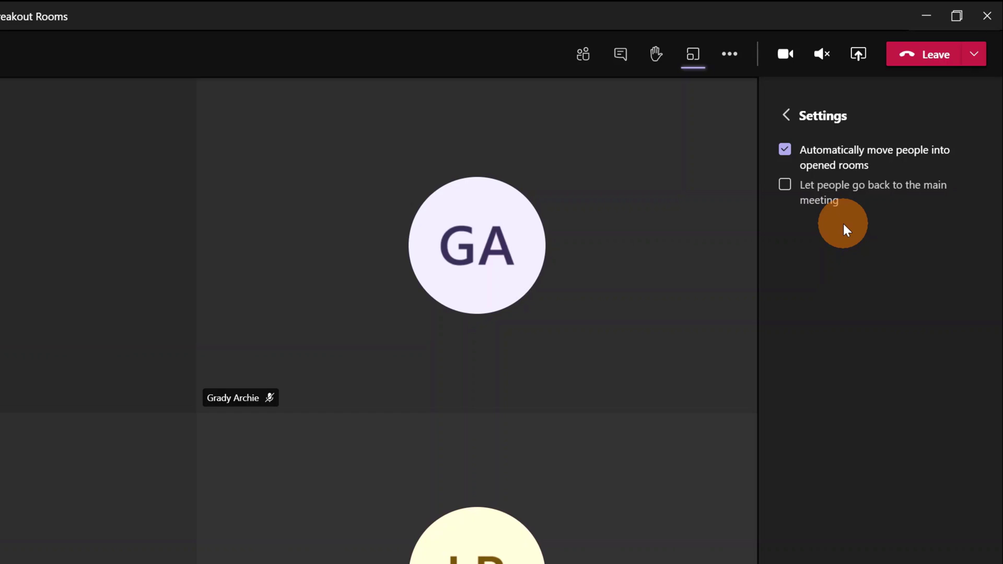
{"action": "left_click", "coordinate": [787, 115]}
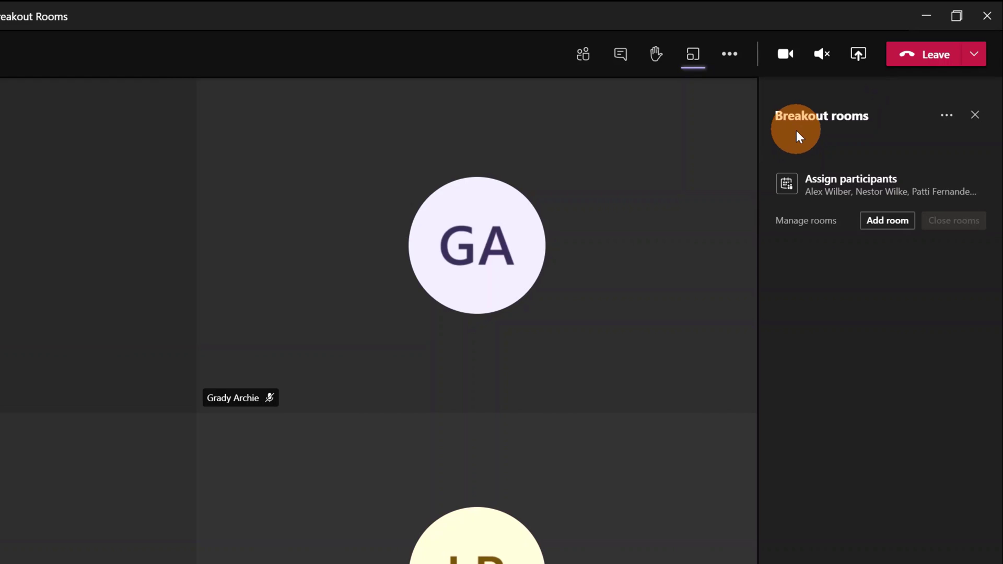
- Try to recreate the breakout rooms, looking at the room count choices and the automatic assignment option
{"action": "left_click", "coordinate": [947, 117]}
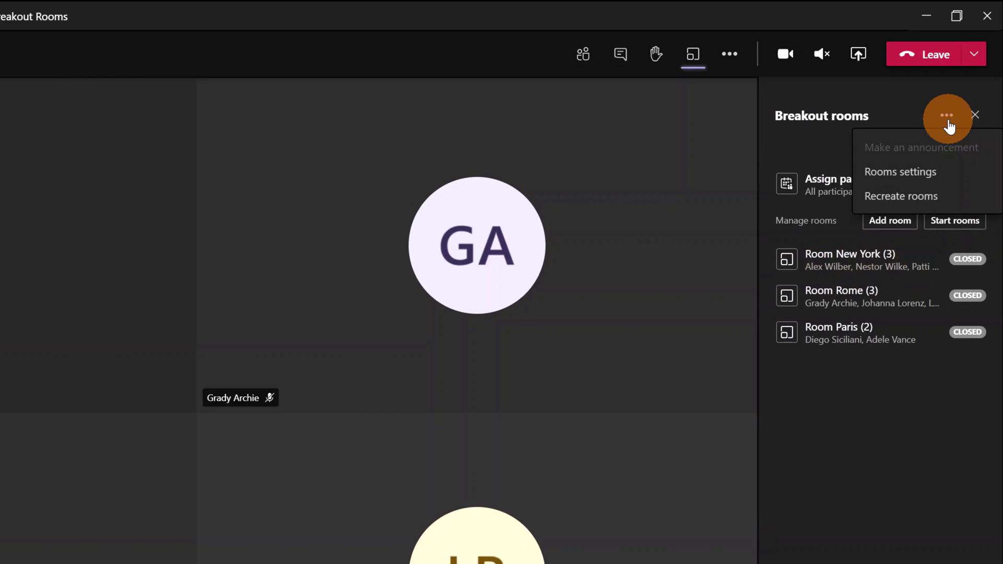
{"action": "left_click", "coordinate": [936, 201]}
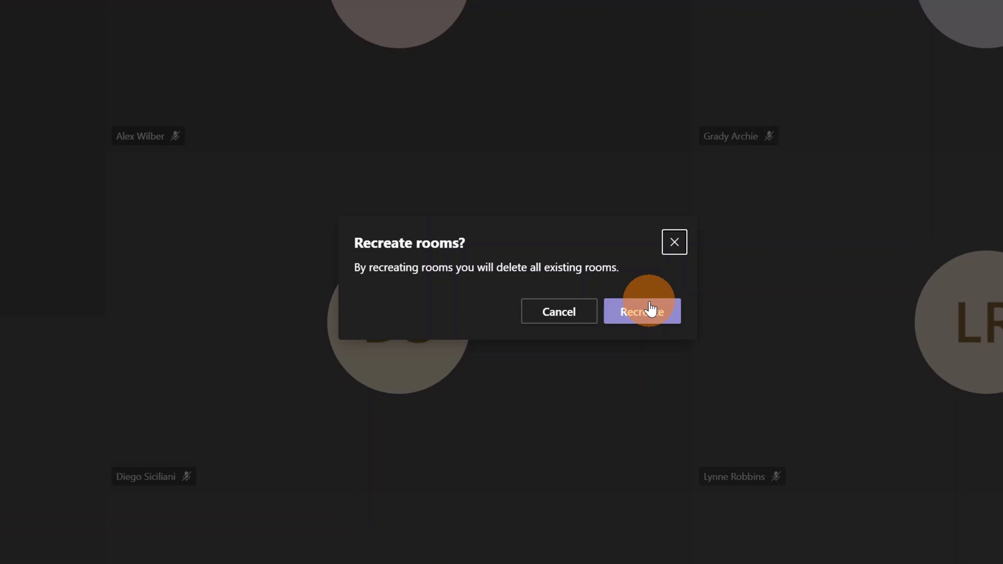
{"action": "left_click", "coordinate": [651, 310]}
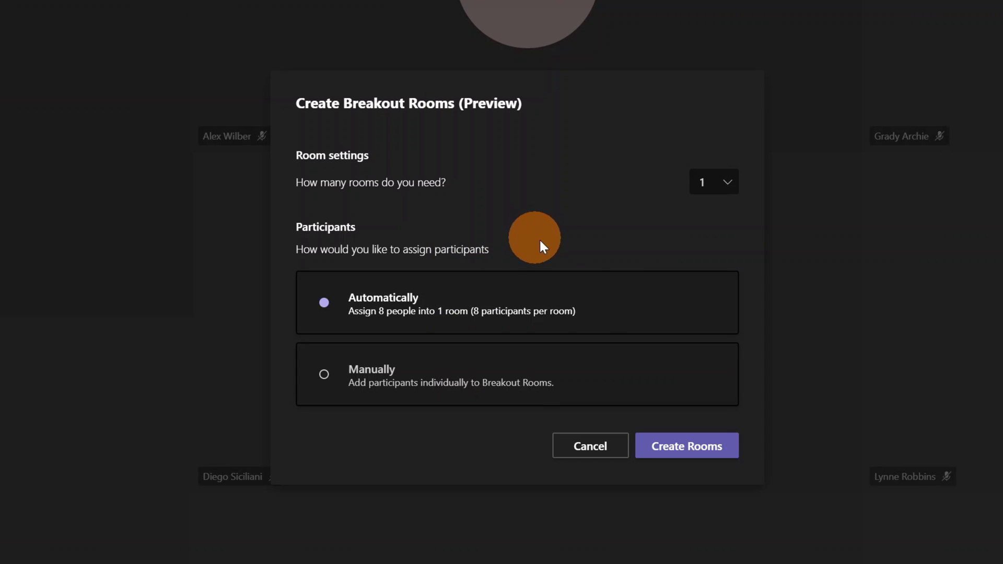
{"action": "left_click", "coordinate": [729, 187]}
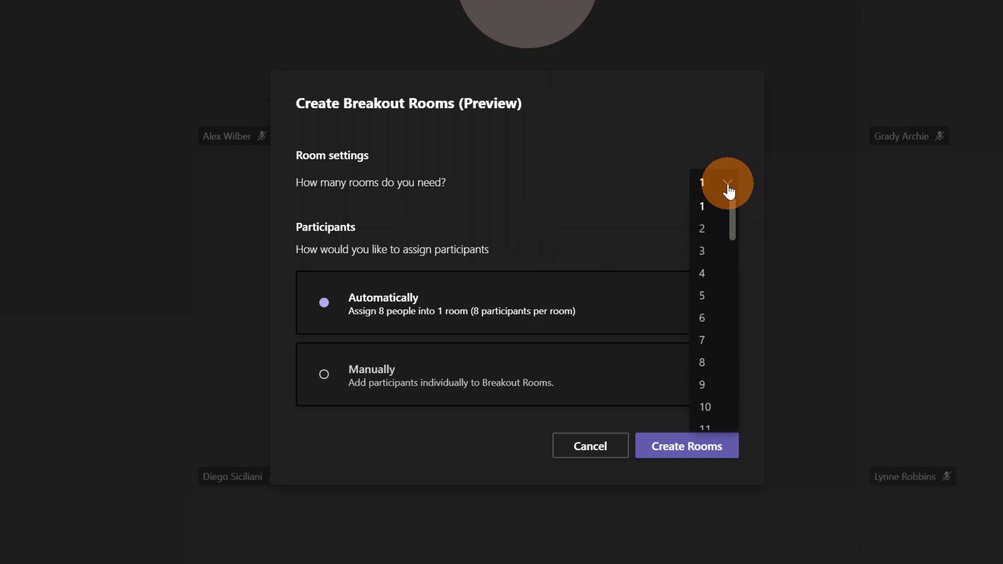
{"action": "left_click", "coordinate": [403, 309]}
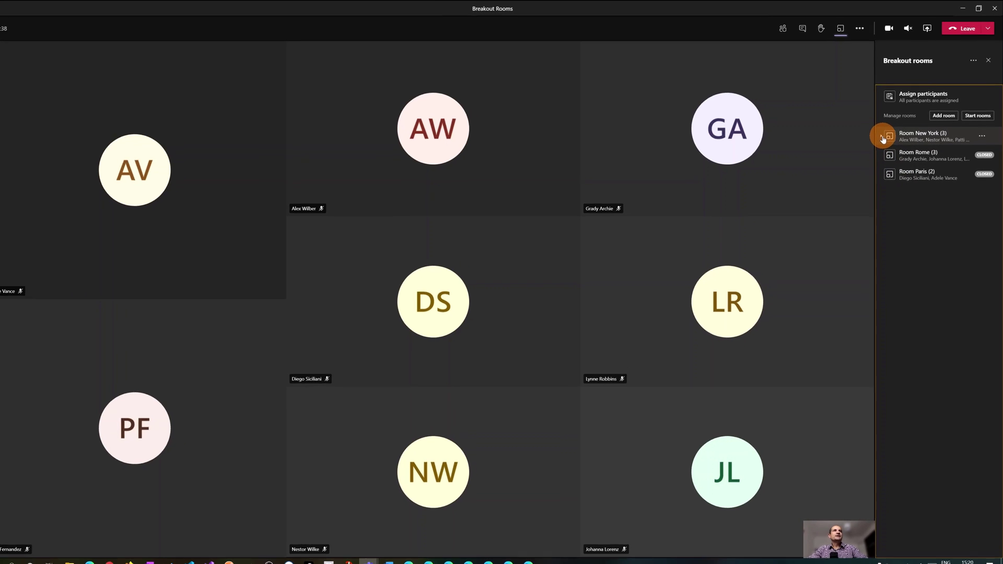
- Move the first participant of Room New York to Room Paris and check Room Paris's participant list
{"action": "left_click", "coordinate": [883, 137]}
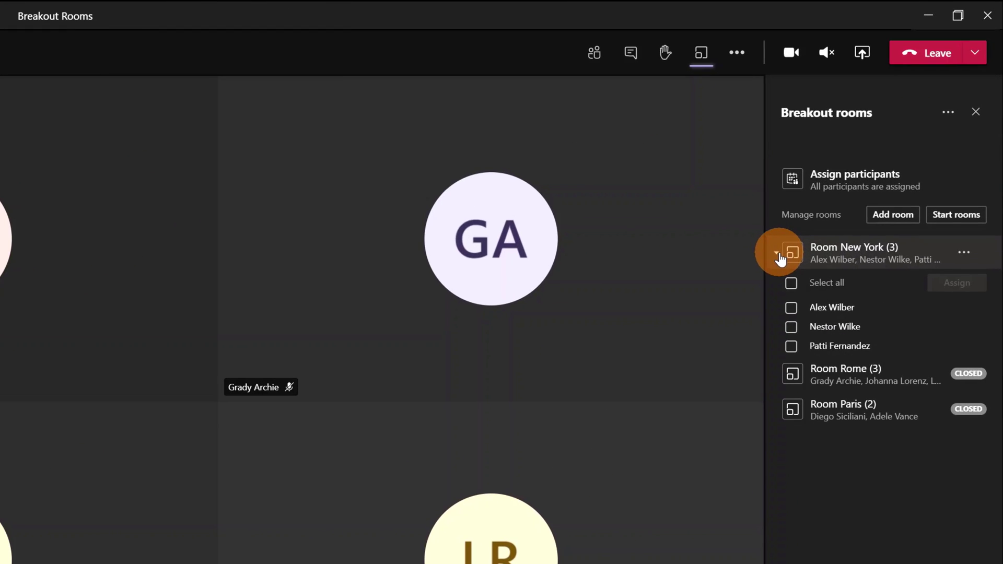
{"action": "left_click", "coordinate": [792, 309]}
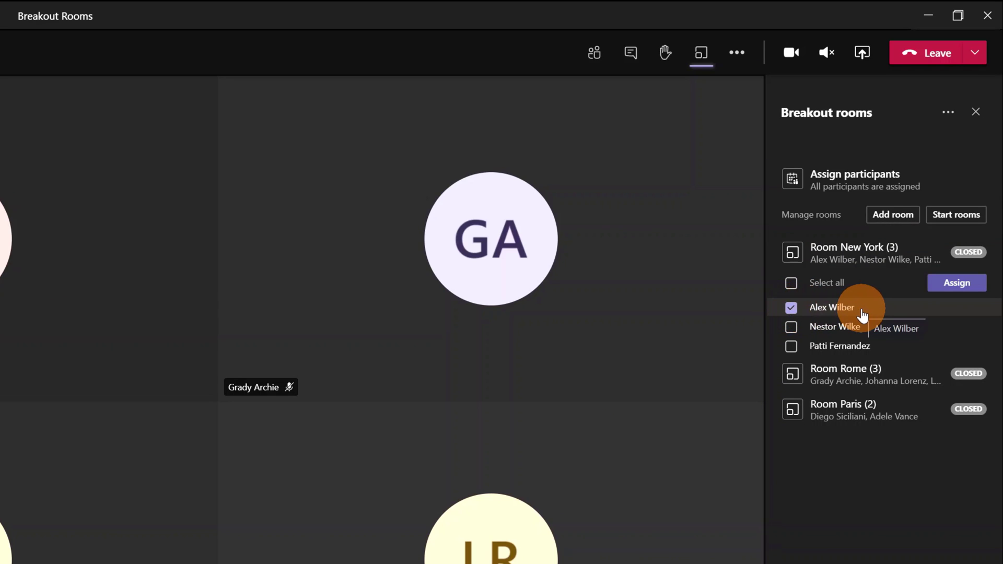
{"action": "left_click", "coordinate": [945, 293]}
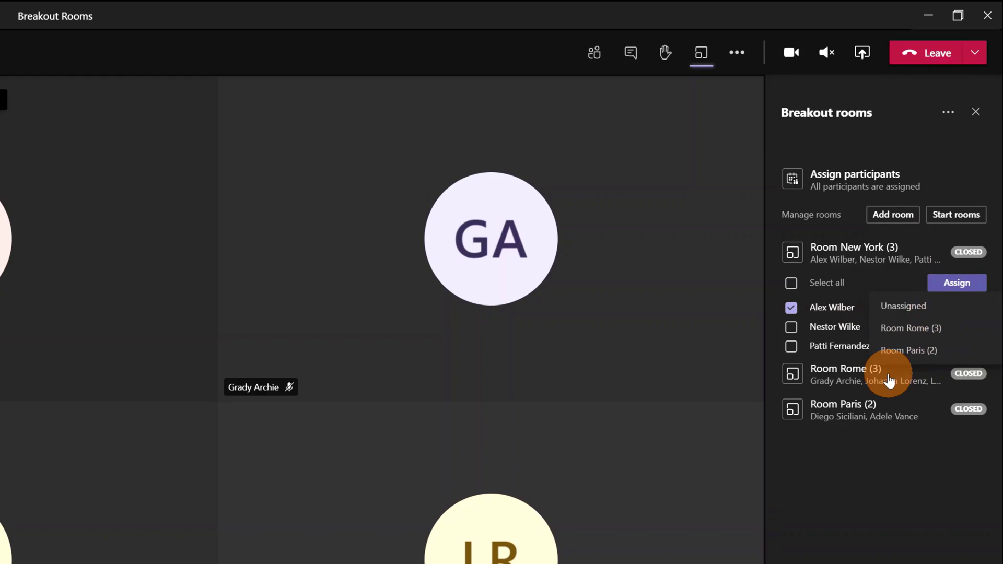
{"action": "left_click", "coordinate": [956, 350]}
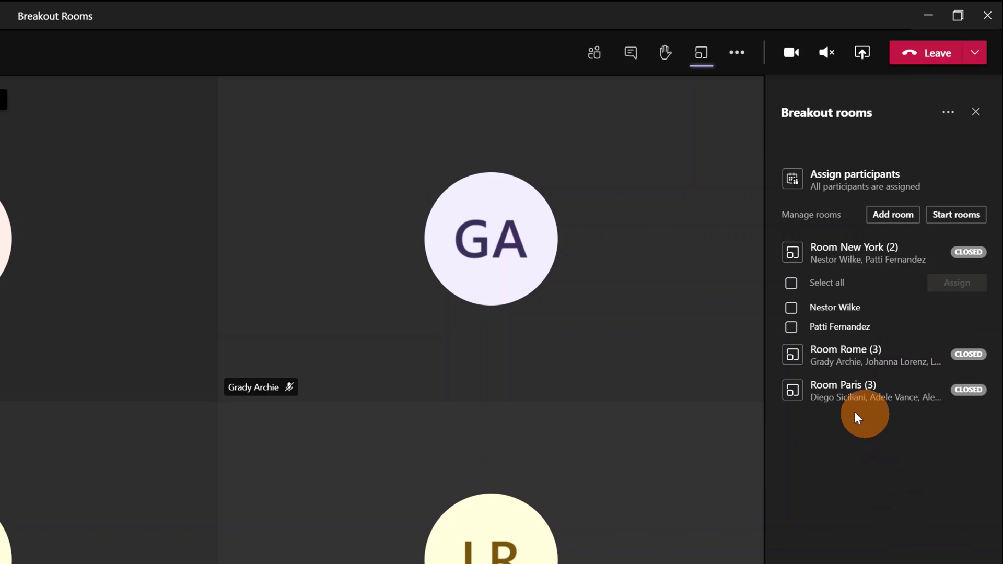
{"action": "left_click", "coordinate": [779, 395]}
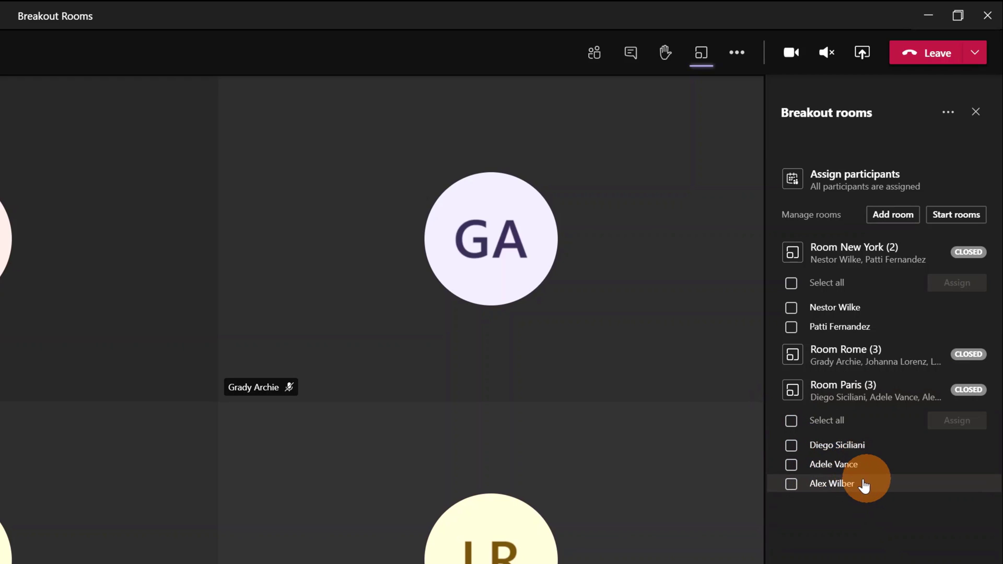
{"action": "left_click", "coordinate": [794, 397]}
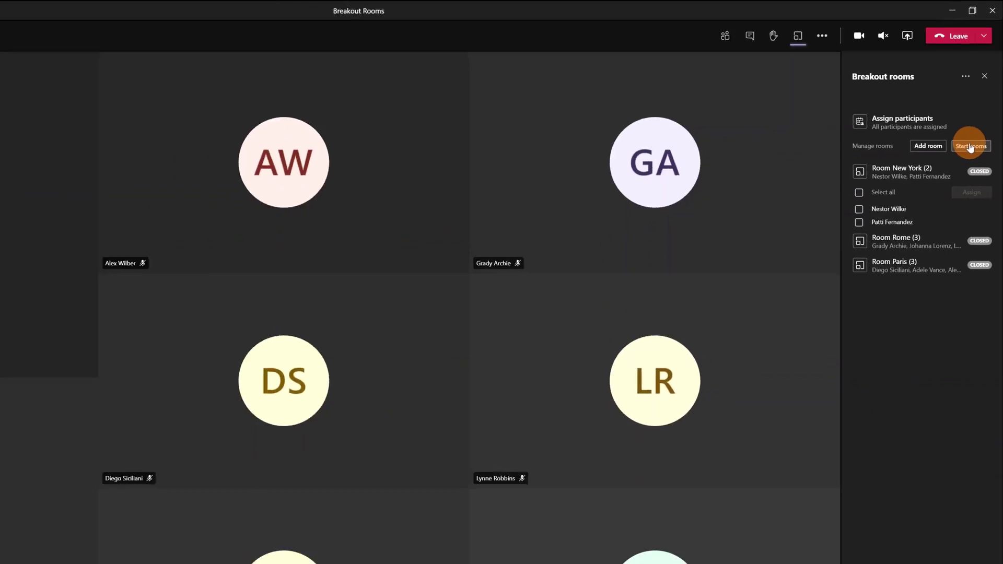
- Start the breakout rooms and assign the late-joining participant to Room New York
{"action": "left_click", "coordinate": [970, 147]}
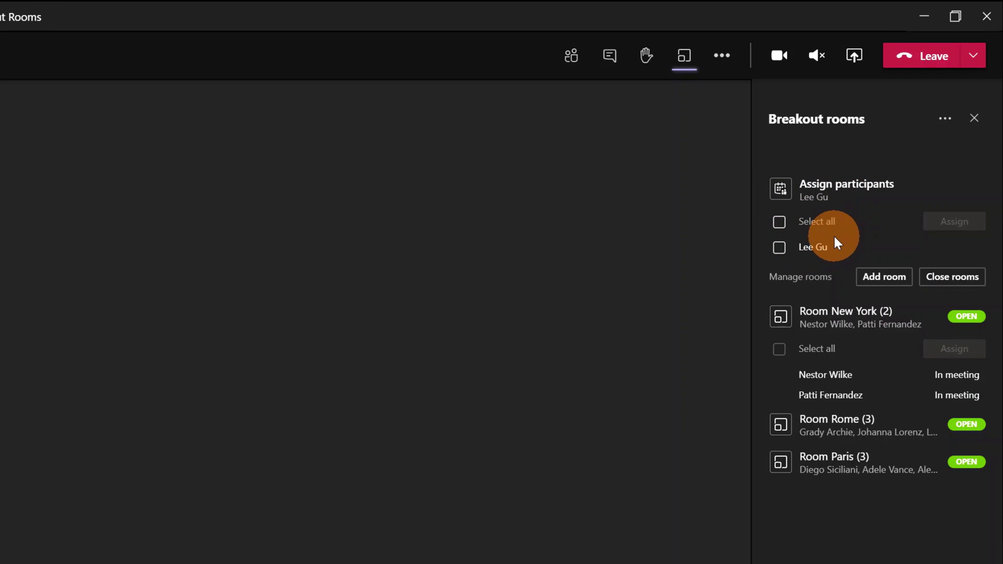
{"action": "left_click", "coordinate": [779, 247]}
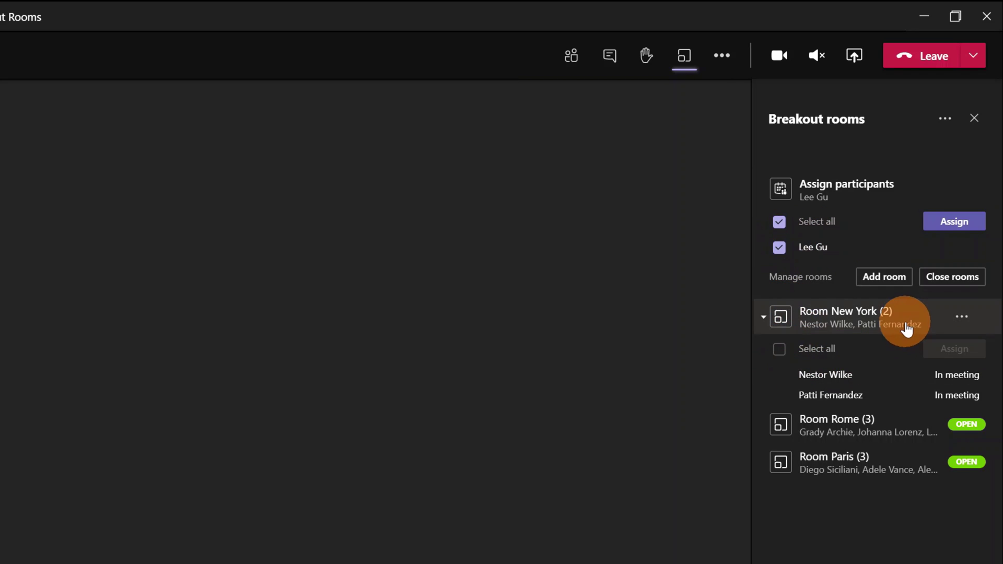
{"action": "left_click", "coordinate": [943, 226]}
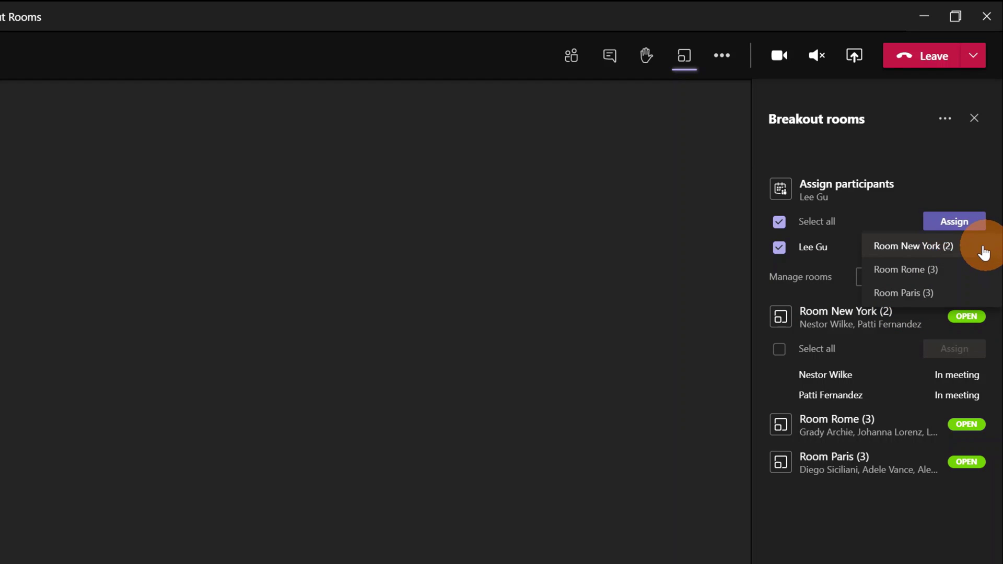
{"action": "left_click", "coordinate": [955, 248]}
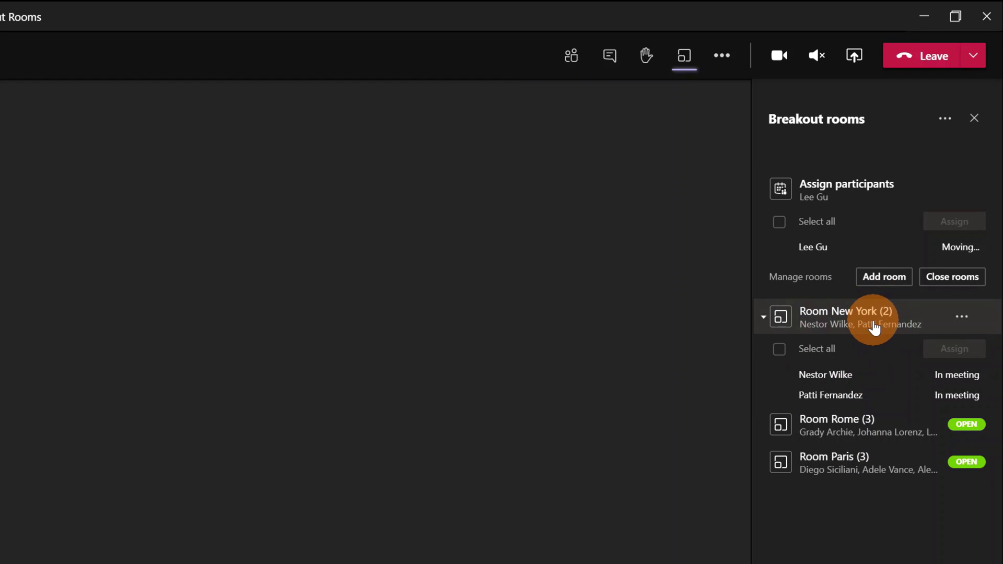
{"action": "left_click", "coordinate": [768, 427]}
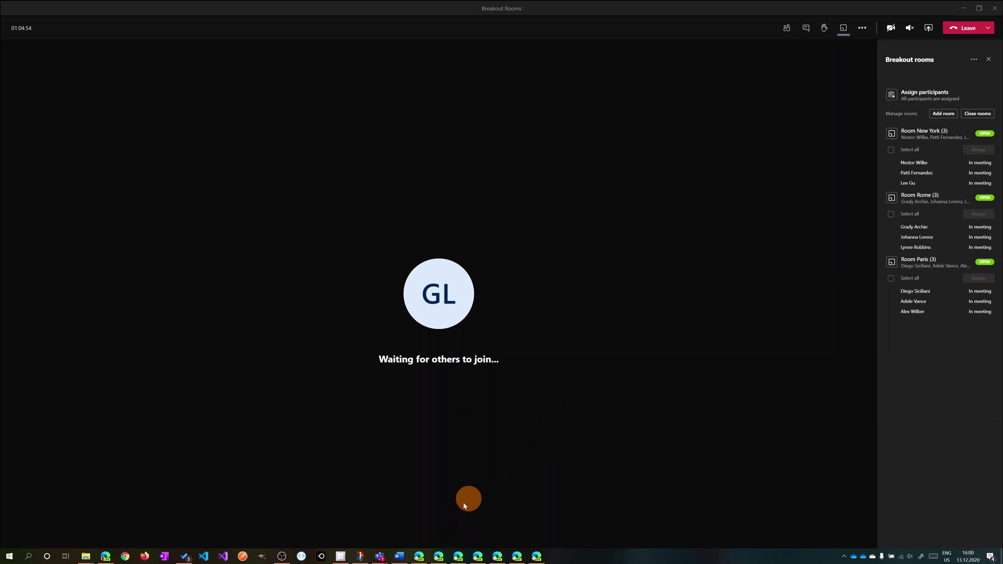
- Switch to the first participant's Teams window in the browser, closing its meeting notes and checking the signed-in account
{"action": "left_click", "coordinate": [421, 557]}
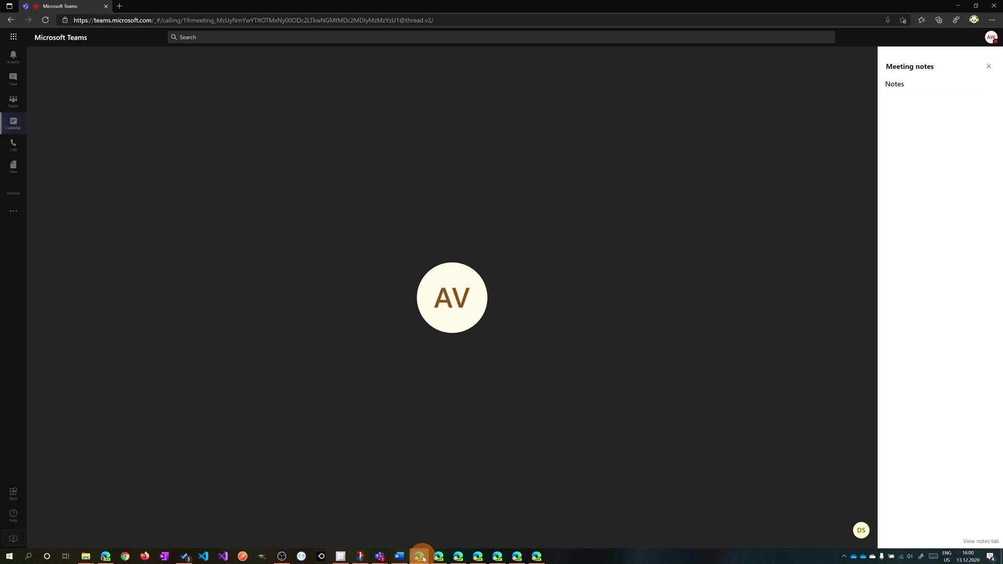
{"action": "left_click", "coordinate": [988, 66]}
{"action": "left_click", "coordinate": [990, 39]}
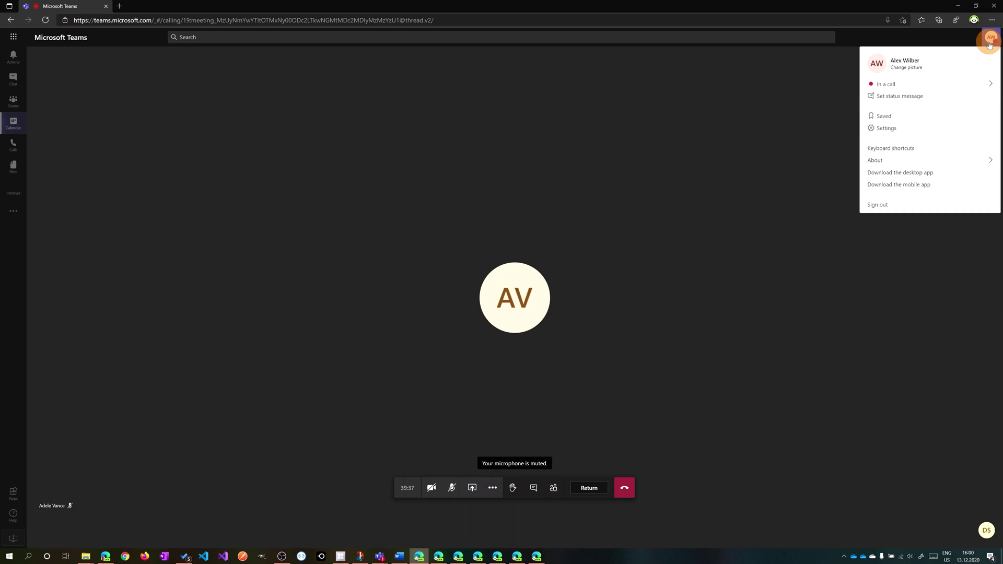
{"action": "left_click", "coordinate": [570, 397]}
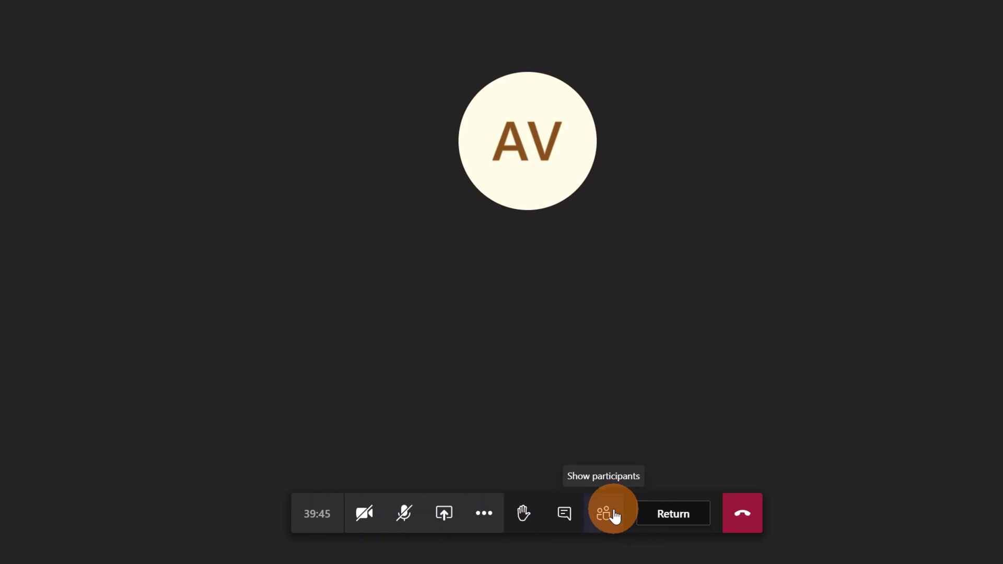
- Show the breakout room's meeting notes and add a new section to them
{"action": "left_click", "coordinate": [481, 519]}
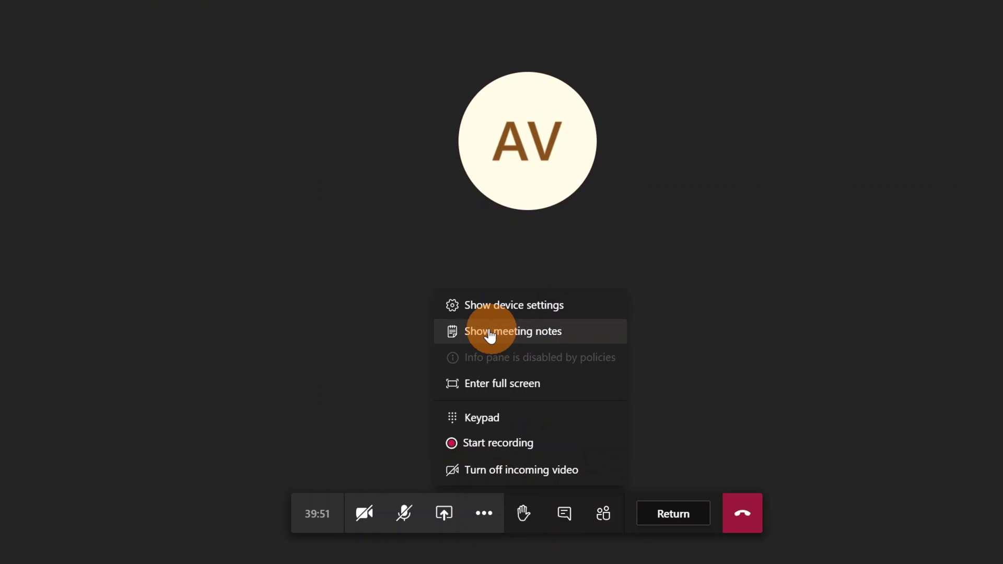
{"action": "left_click", "coordinate": [538, 337]}
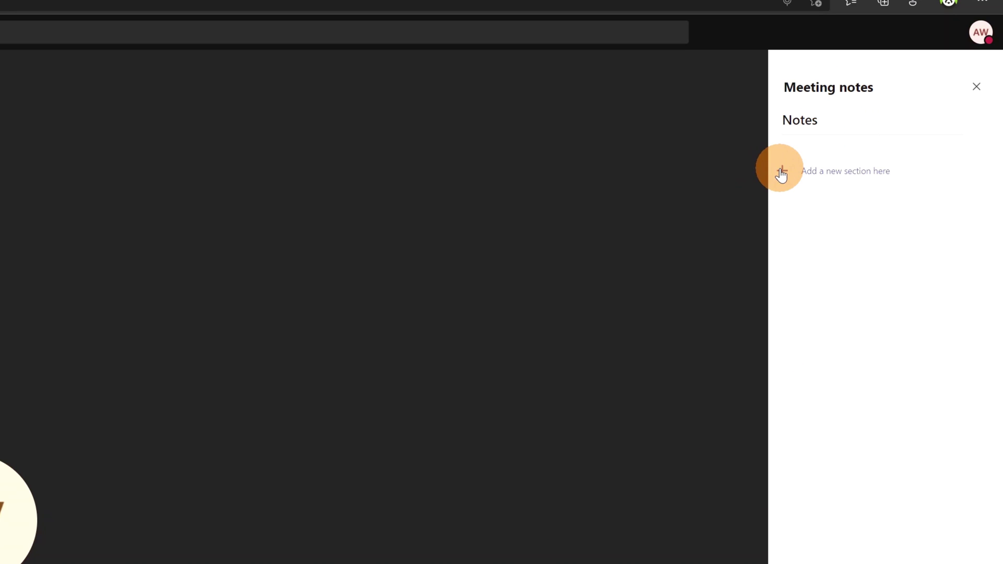
{"action": "left_click", "coordinate": [779, 170]}
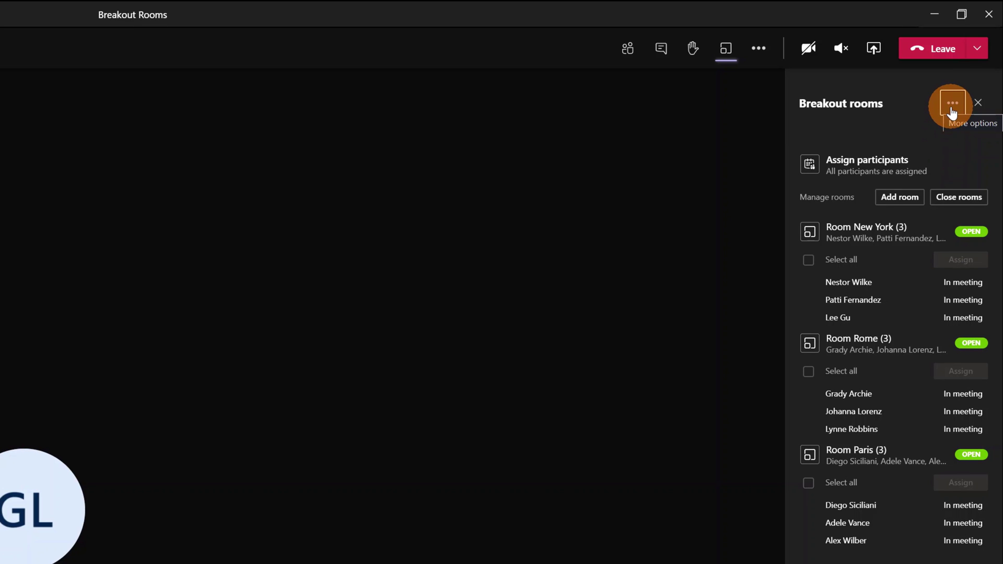
- Send the announcement "Zou have the last 5 minutes" to all breakout rooms
{"action": "left_click", "coordinate": [952, 113]}
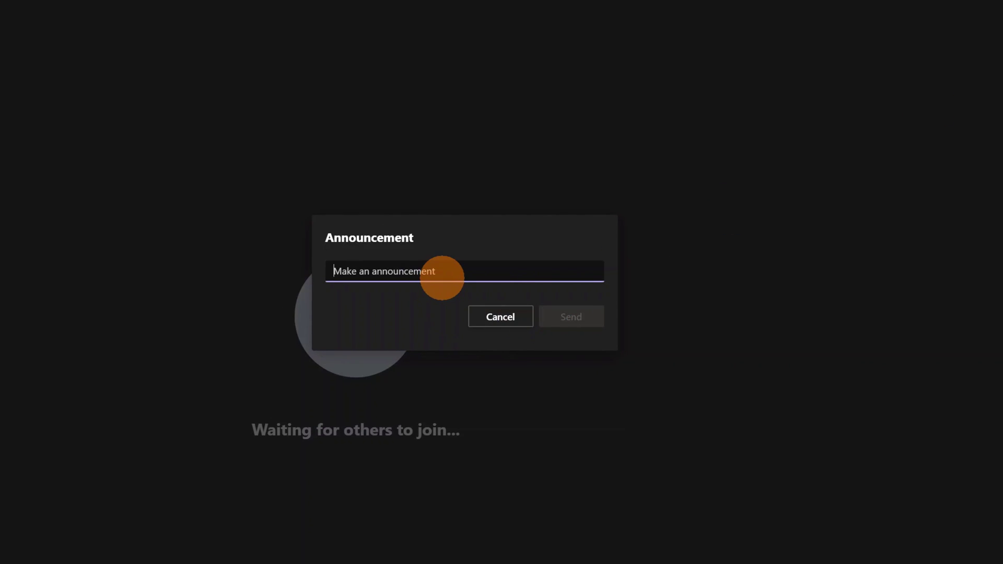
{"action": "type", "text": "Zou have the last 5 minutes"}
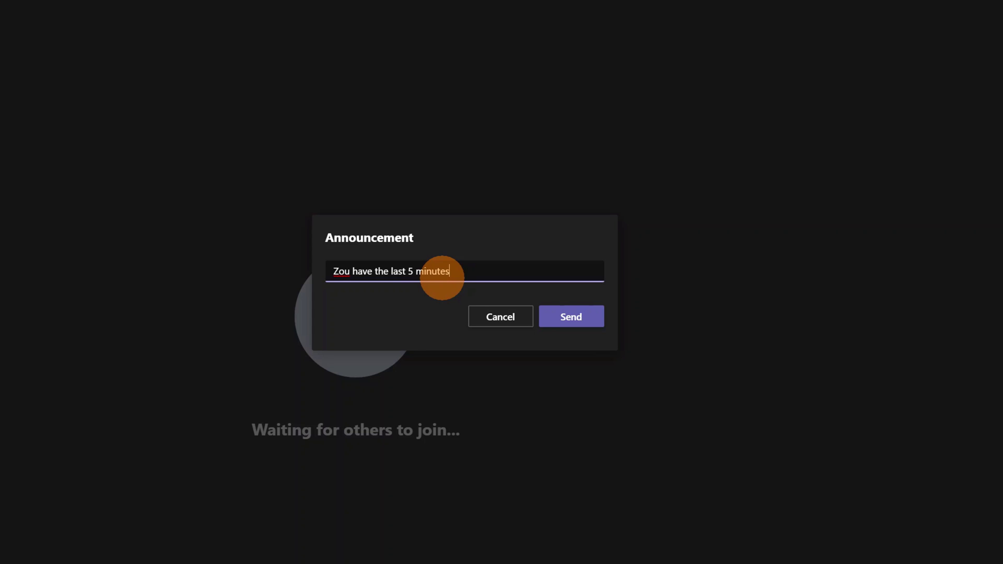
{"action": "left_click", "coordinate": [560, 315]}
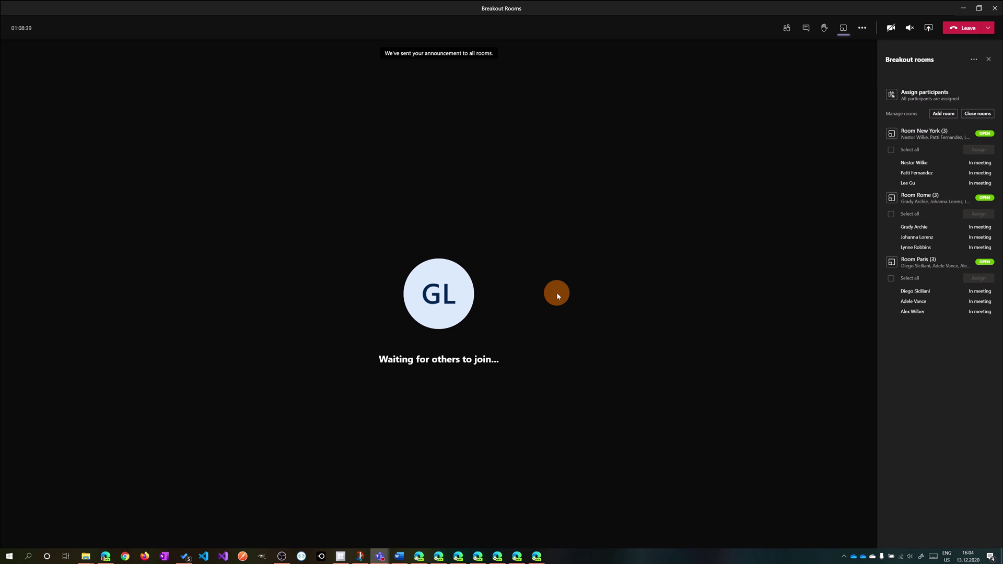
- Switch to a Room Paris participant's browser window, close the meeting notes, check the signed-in account and show the meeting chat with the announcement
{"action": "left_click", "coordinate": [419, 557]}
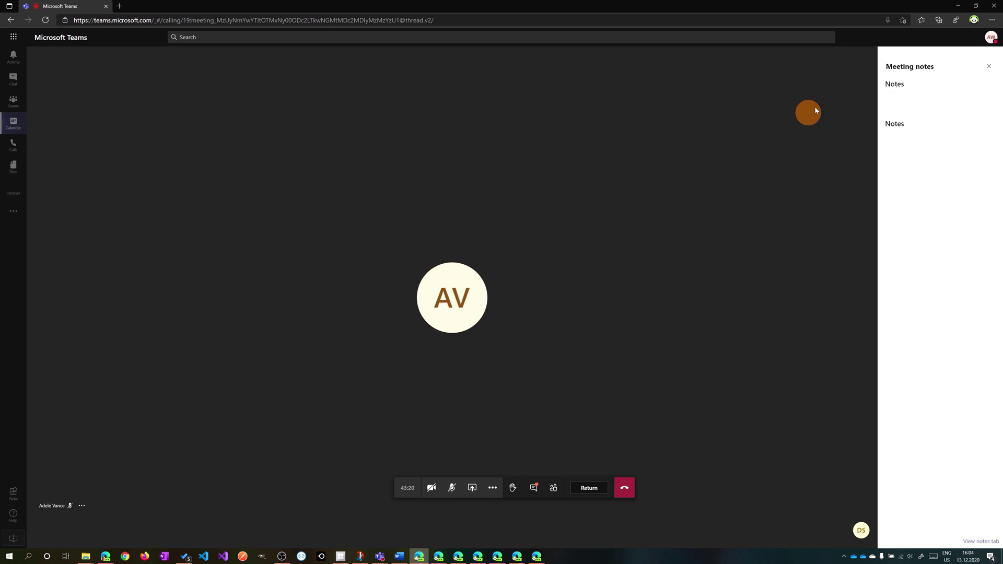
{"action": "left_click", "coordinate": [989, 67]}
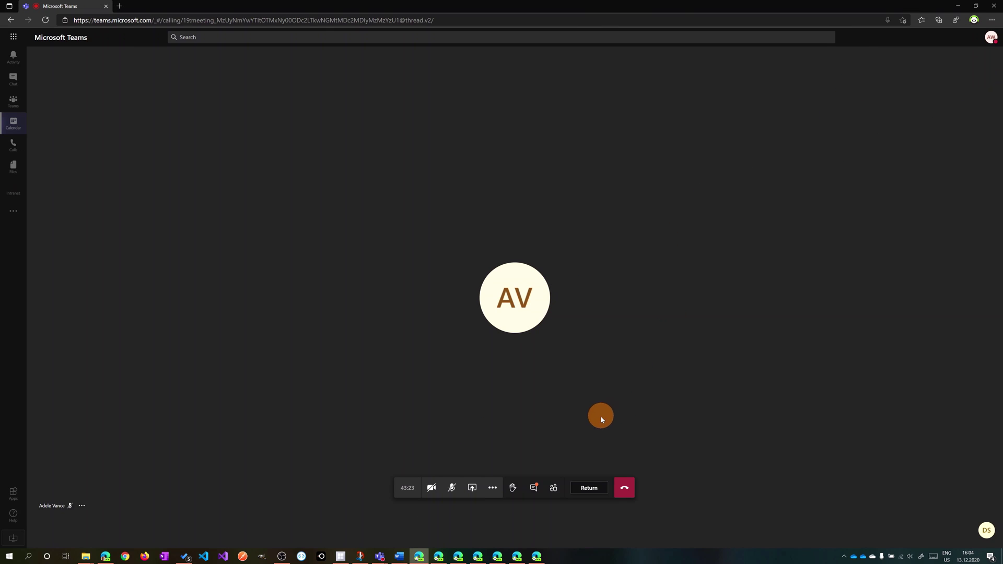
{"action": "left_click", "coordinate": [992, 38]}
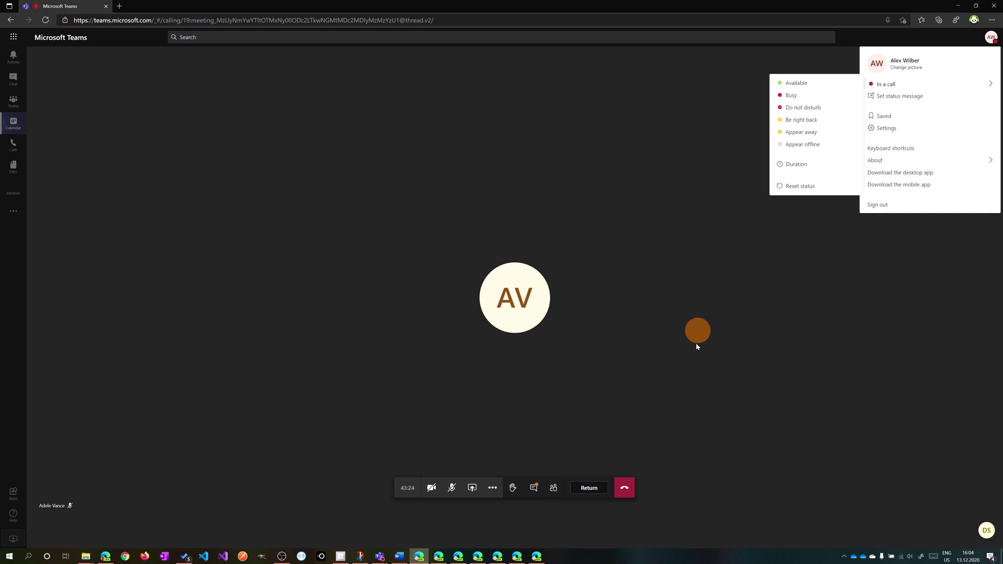
{"action": "left_click", "coordinate": [536, 494]}
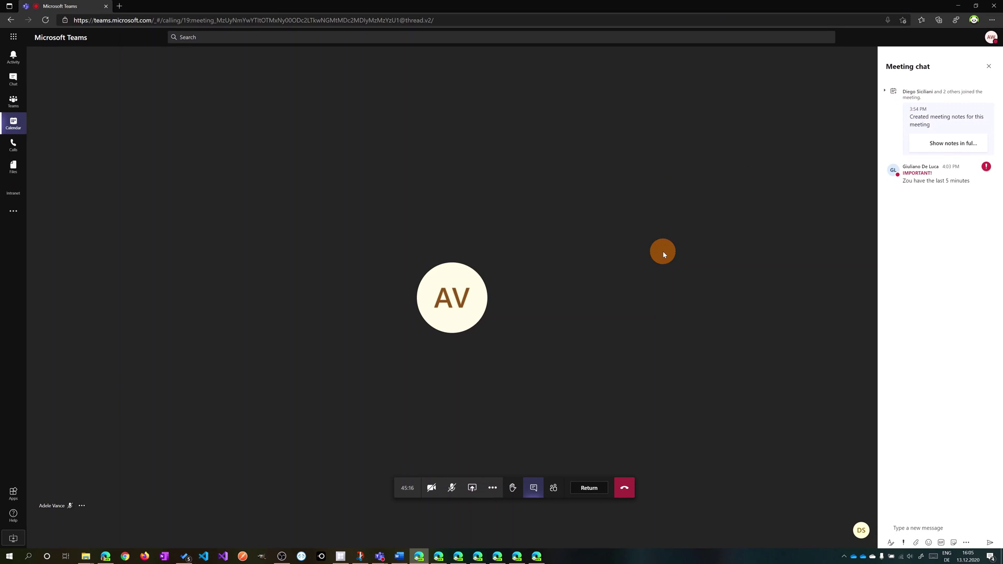
- Return to the organizer's Breakout Rooms meeting window and close all breakout rooms
{"action": "mouse_move", "coordinate": [381, 555]}
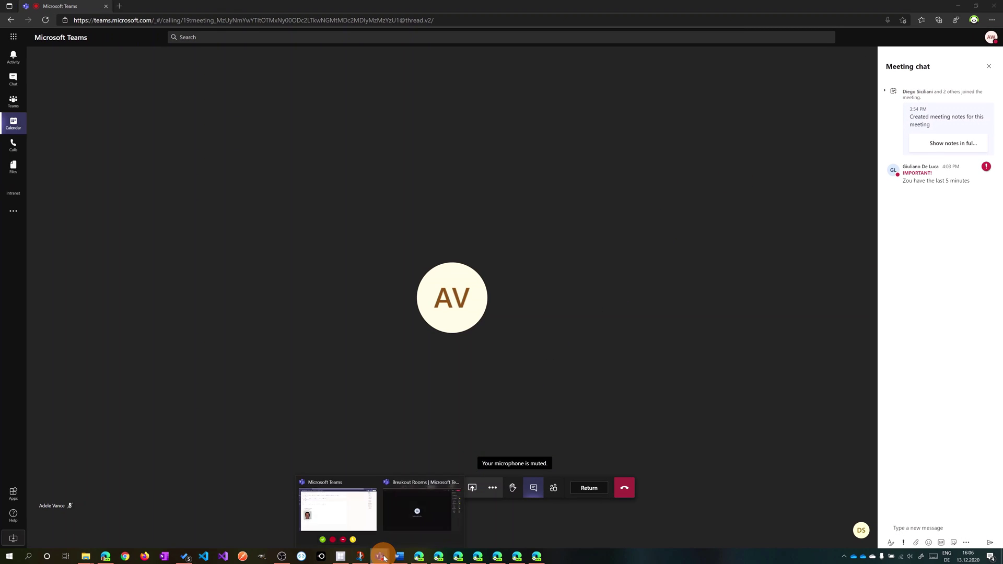
{"action": "left_click", "coordinate": [417, 509]}
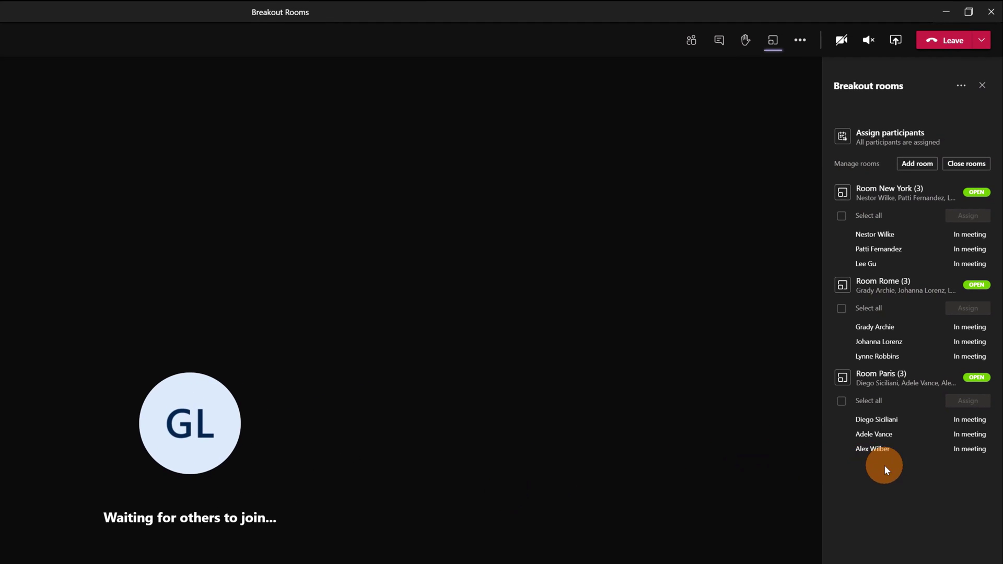
{"action": "left_click", "coordinate": [968, 164]}
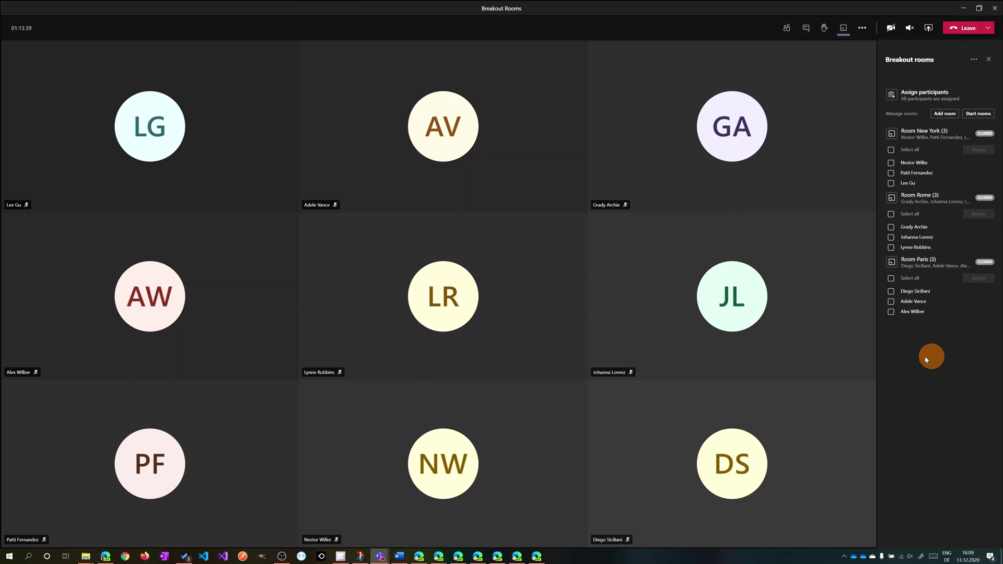
- Switch back to the participant's browser window to view the closed room's chat and check which account is signed in
{"action": "left_click", "coordinate": [419, 556]}
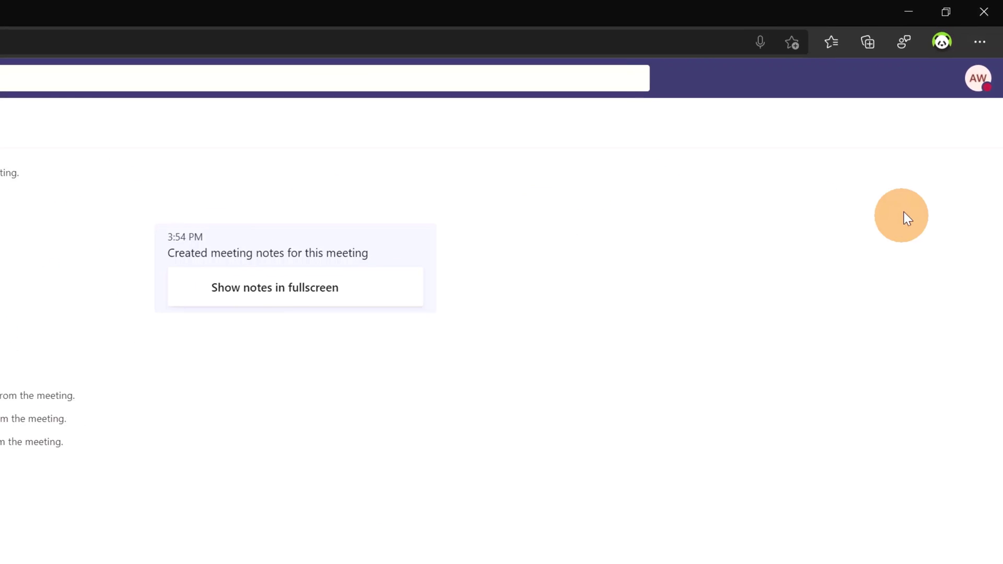
{"action": "left_click", "coordinate": [979, 79]}
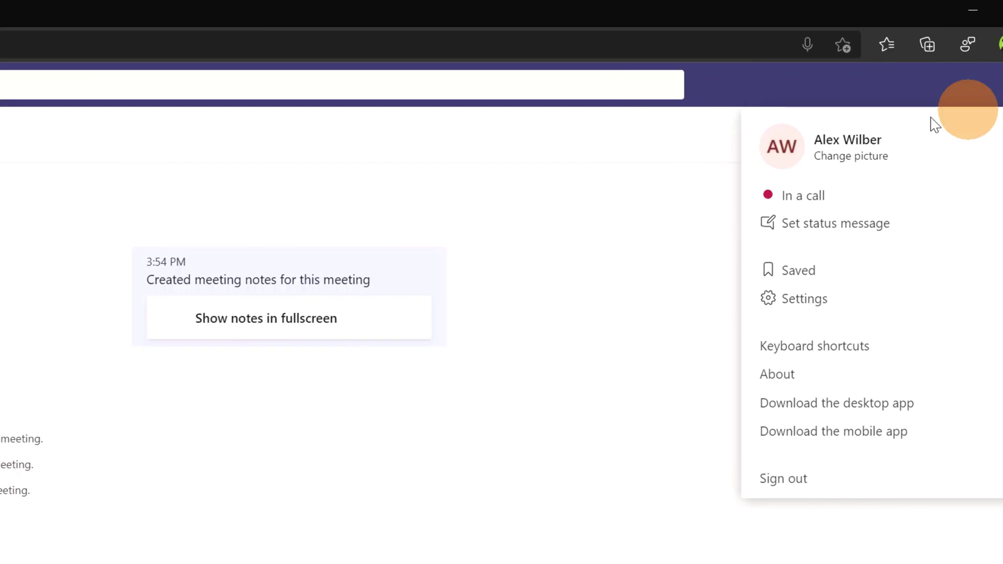
{"action": "key", "text": "Escape"}
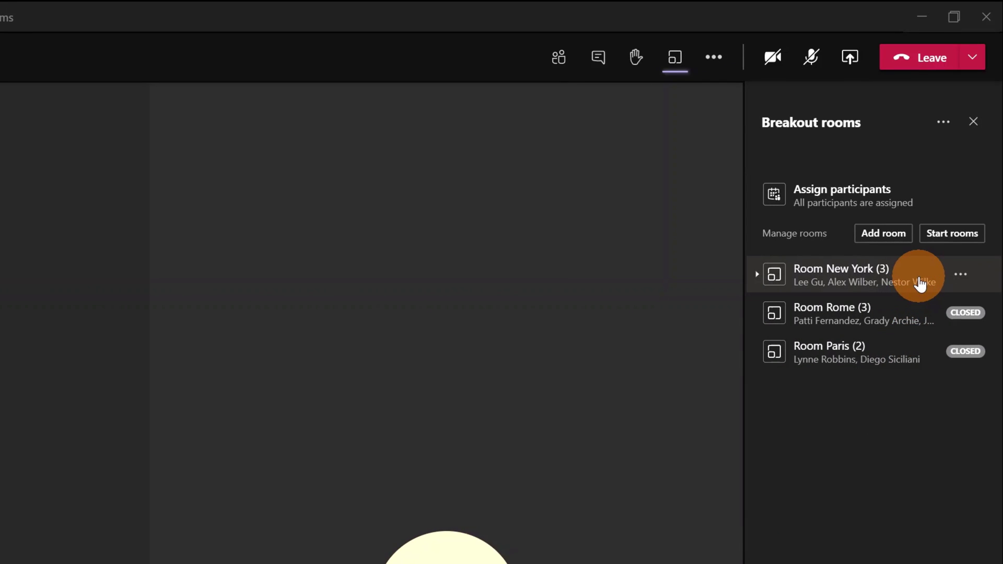
- Join Room New York as the organizer and show its participant list
{"action": "left_click", "coordinate": [960, 276]}
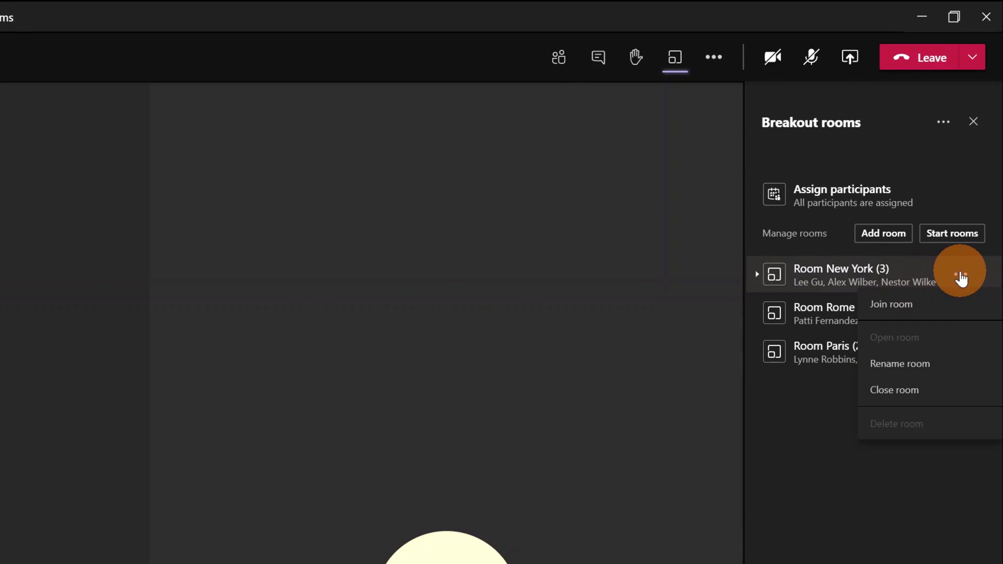
{"action": "left_click", "coordinate": [938, 306]}
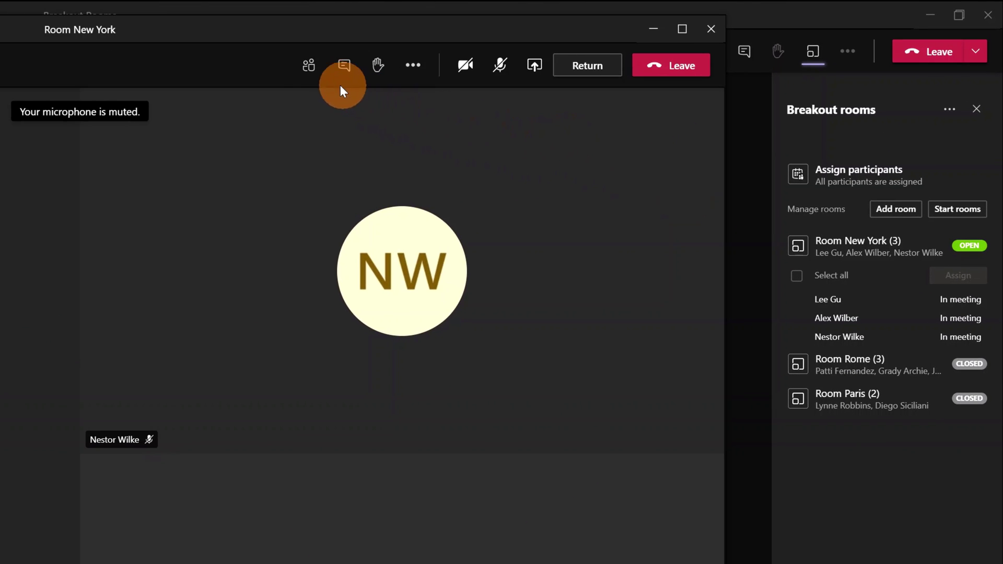
{"action": "left_click", "coordinate": [309, 68]}
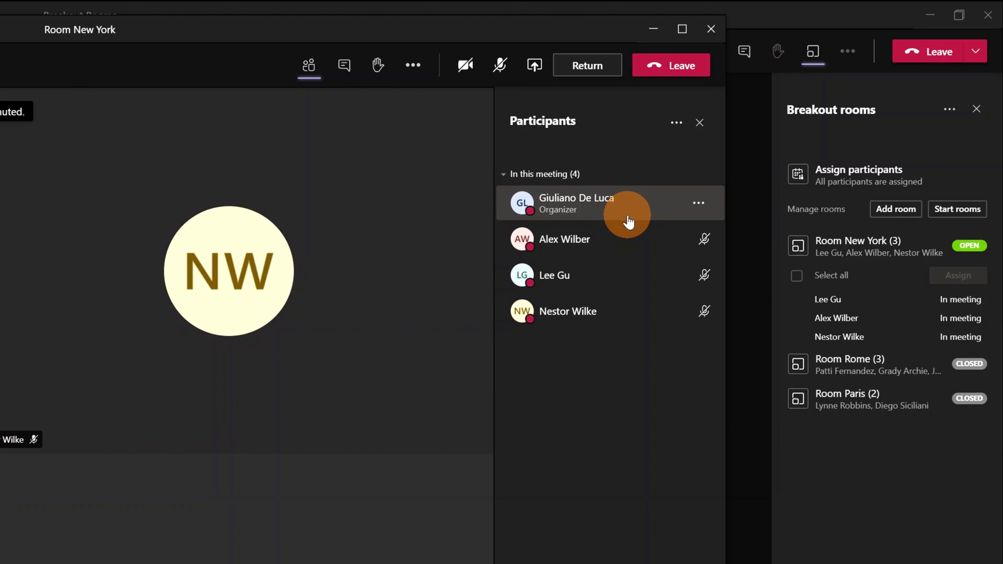
- Make the last two listed participants of Room New York attendees
{"action": "left_click", "coordinate": [698, 276]}
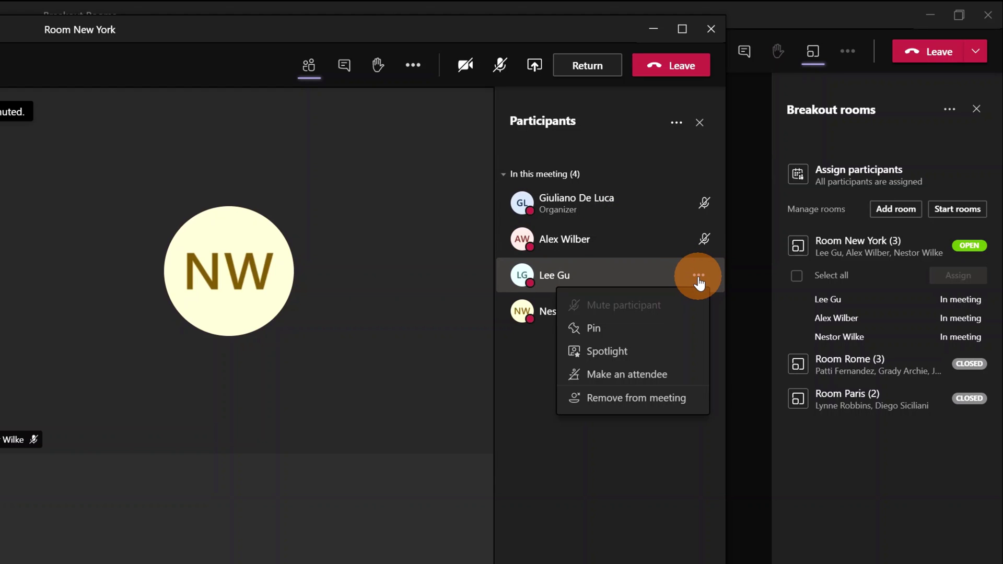
{"action": "left_click", "coordinate": [650, 373]}
{"action": "left_click", "coordinate": [366, 446]}
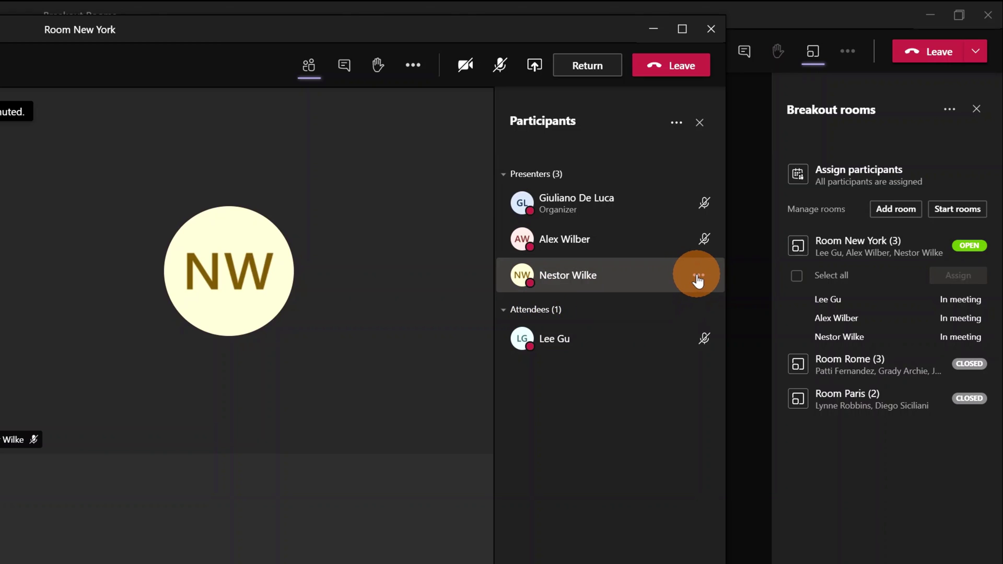
{"action": "left_click", "coordinate": [699, 277]}
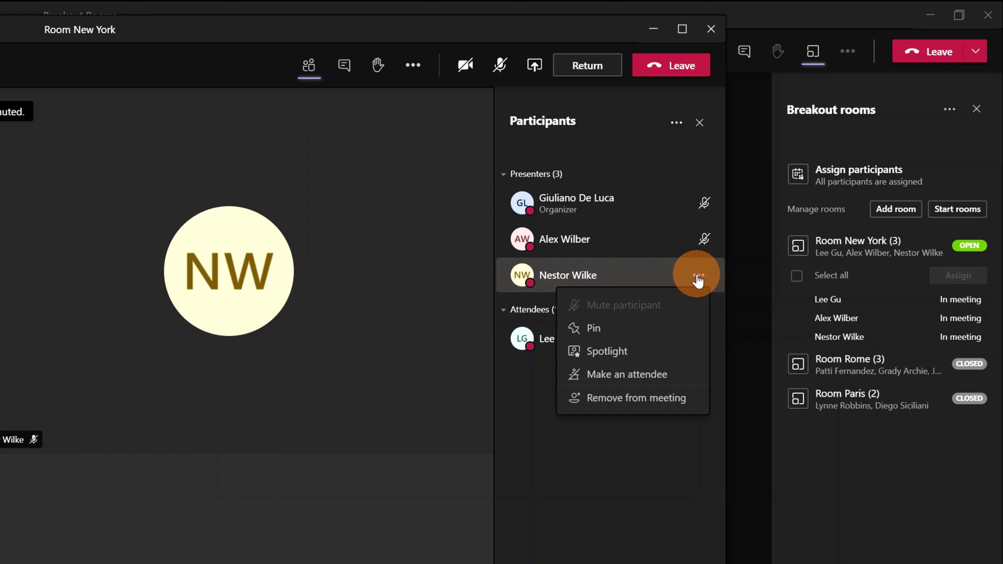
{"action": "left_click", "coordinate": [647, 374]}
{"action": "left_click", "coordinate": [338, 453]}
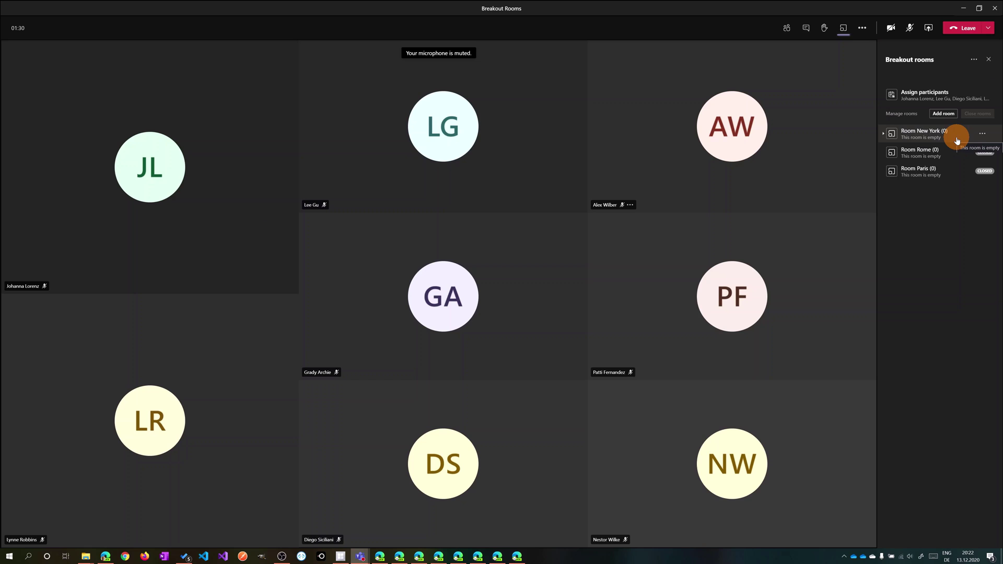
- End the Breakout Rooms meeting for everyone
{"action": "left_click", "coordinate": [988, 29]}
{"action": "left_click", "coordinate": [967, 54]}
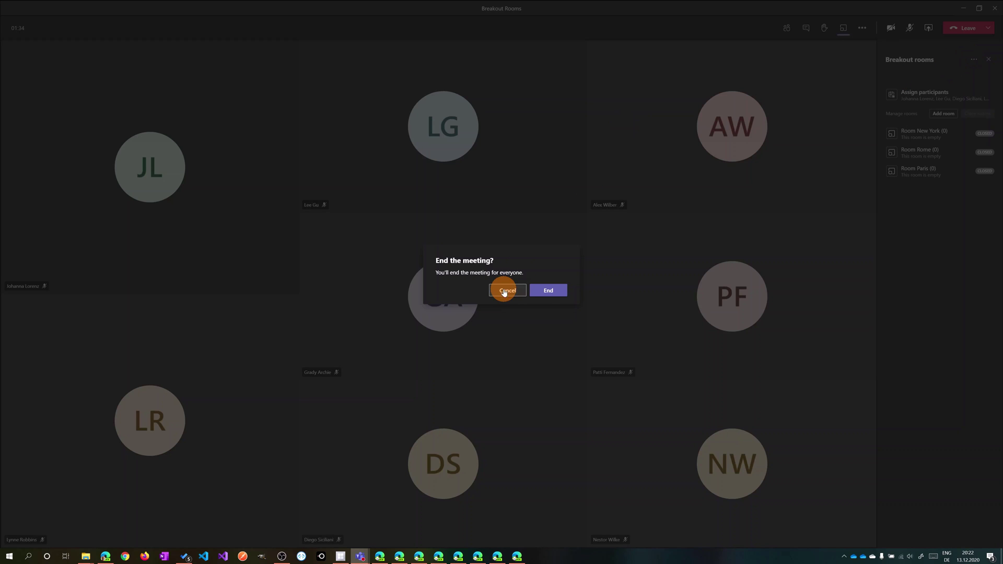
{"action": "left_click", "coordinate": [548, 291]}
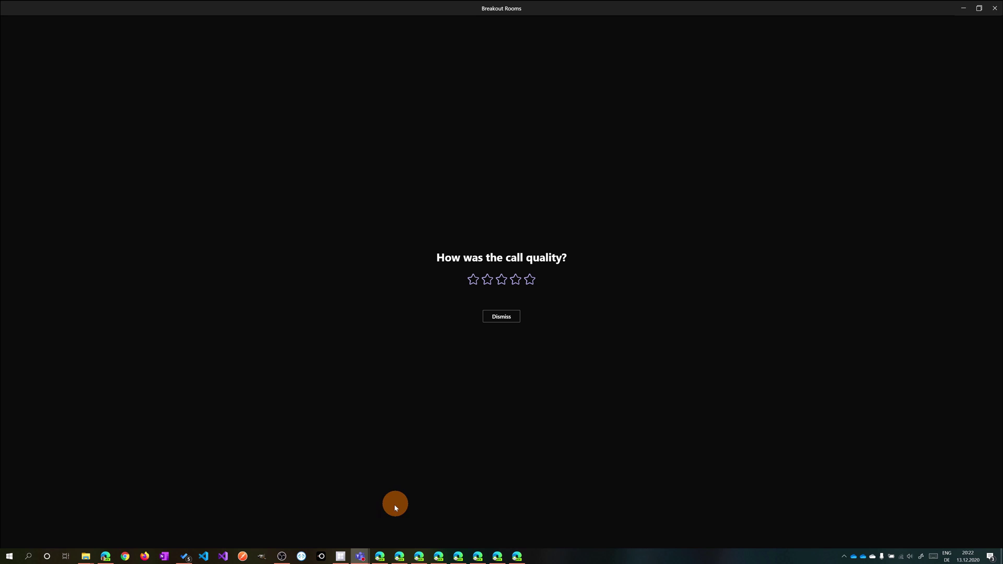
- In the organizer's main Teams window, review the Room Rome, Room Paris and Room New York chats, including New York's meeting notes and whiteboard
{"action": "left_click", "coordinate": [361, 557]}
{"action": "left_click", "coordinate": [334, 524]}
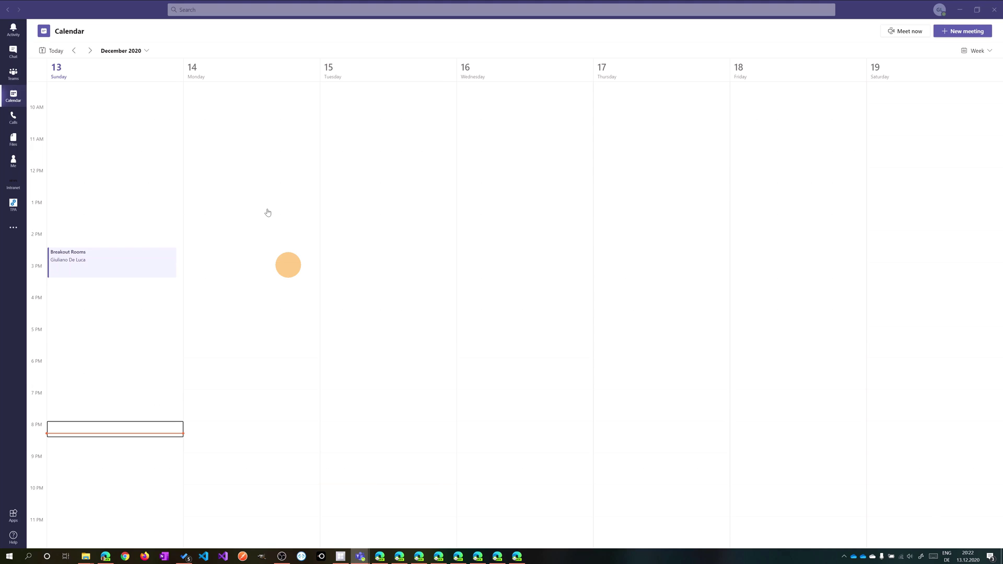
{"action": "left_click", "coordinate": [11, 53]}
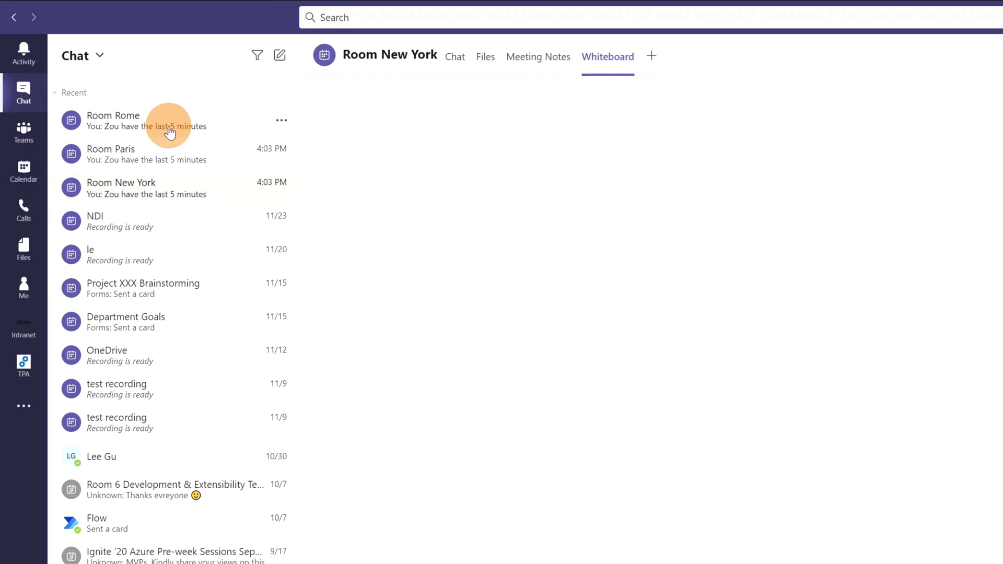
{"action": "left_click", "coordinate": [169, 131]}
{"action": "left_click", "coordinate": [178, 158]}
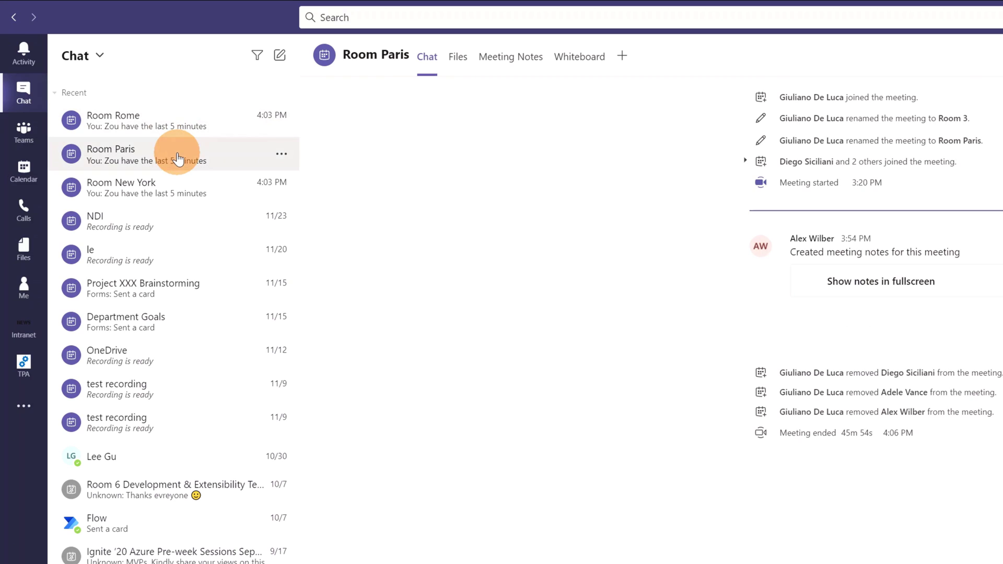
{"action": "left_click", "coordinate": [190, 191]}
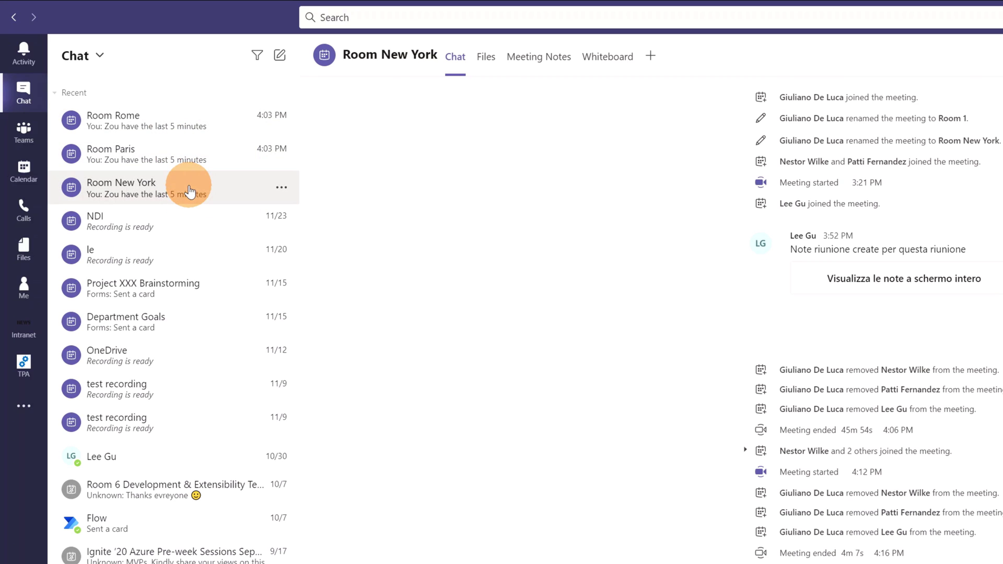
{"action": "left_click", "coordinate": [536, 66]}
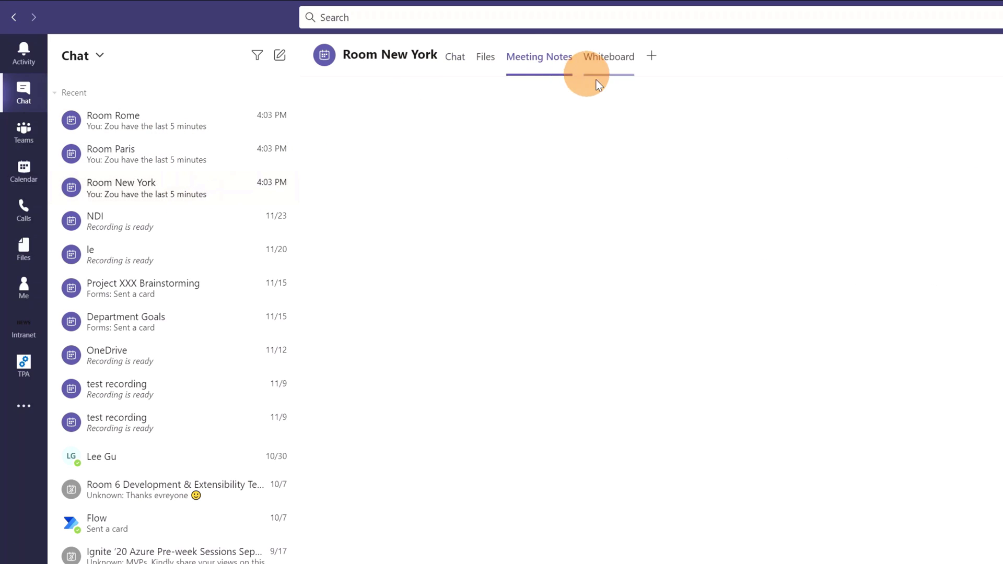
{"action": "left_click", "coordinate": [613, 69]}
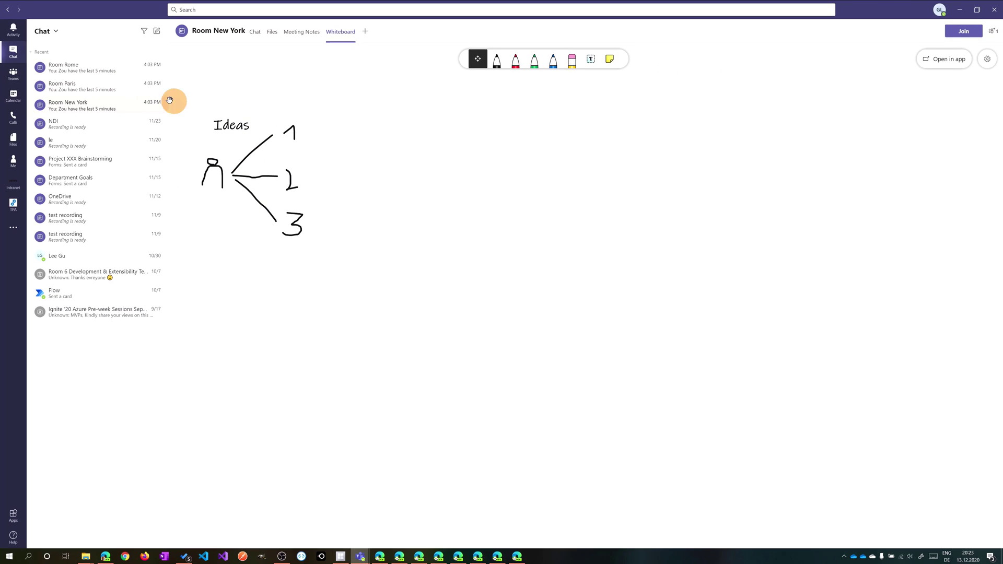
- Switch to the participant's browser window, check the signed-in account and view the Room Paris chat
{"action": "left_click", "coordinate": [386, 561]}
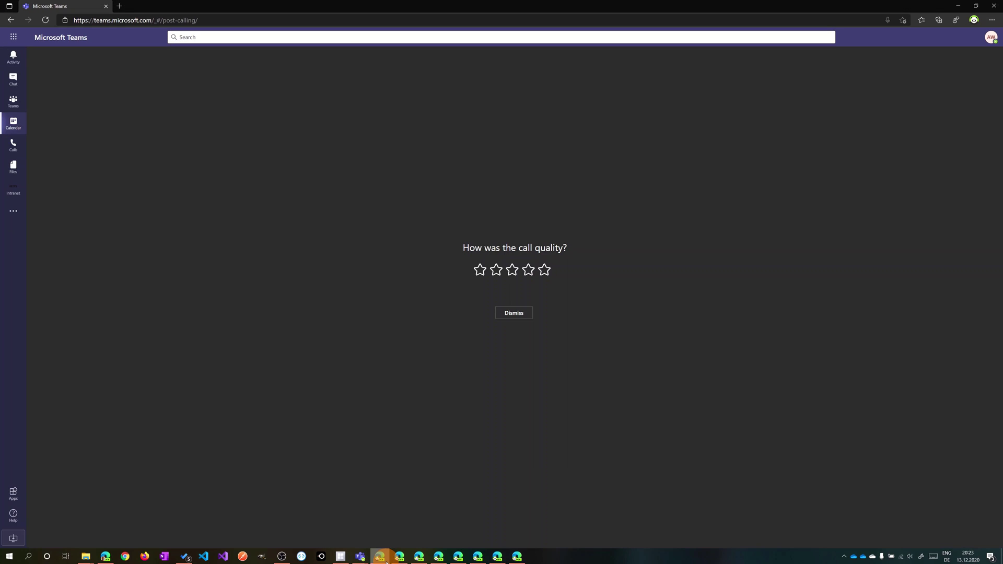
{"action": "left_click", "coordinate": [14, 80]}
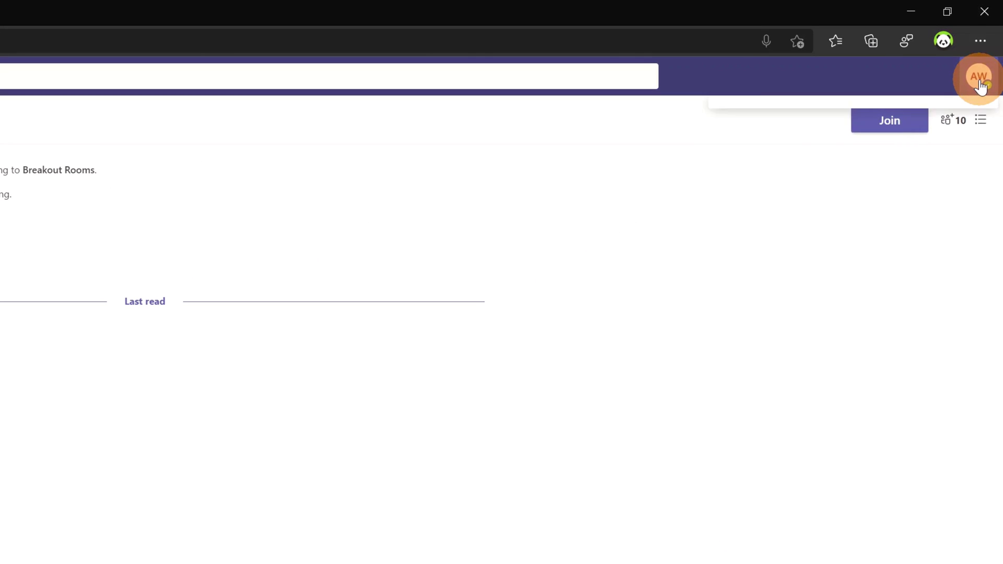
{"action": "left_click", "coordinate": [991, 37]}
{"action": "left_click", "coordinate": [980, 84]}
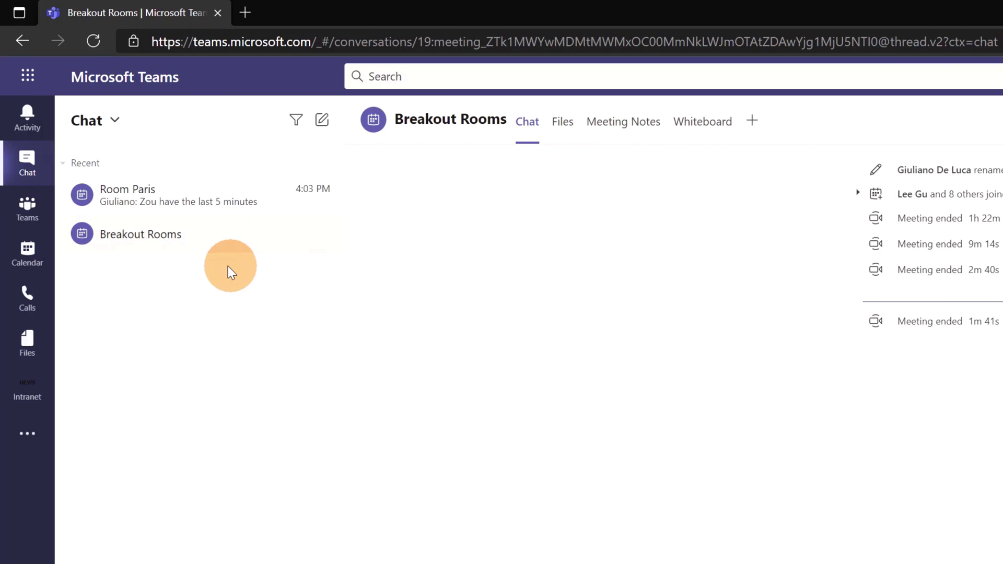
{"action": "left_click", "coordinate": [104, 188]}
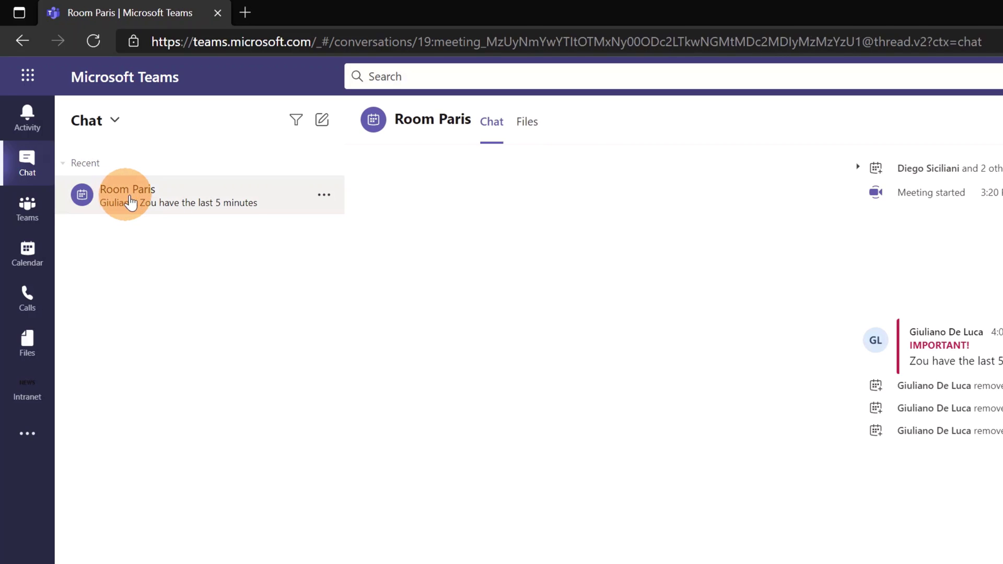